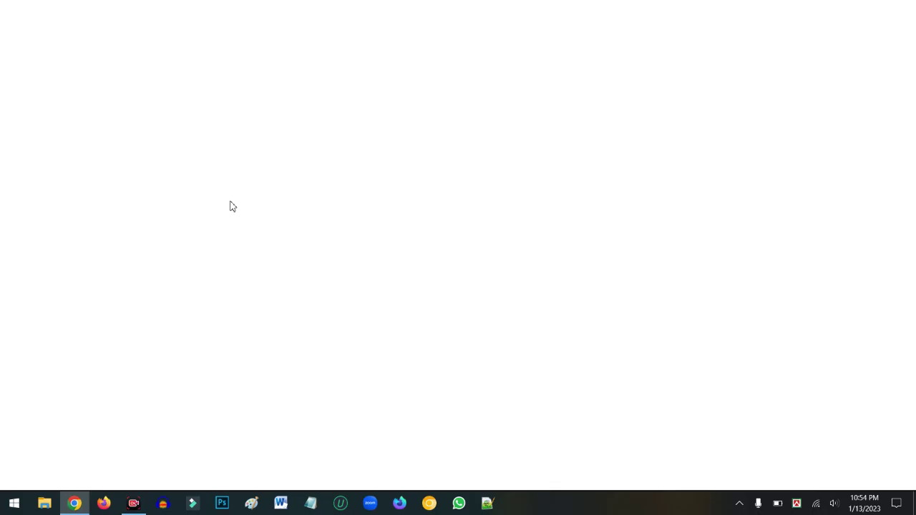
Search Google for datify and open the Datify.Link website from the results
{"action": "left_click", "coordinate": [220, 31]}
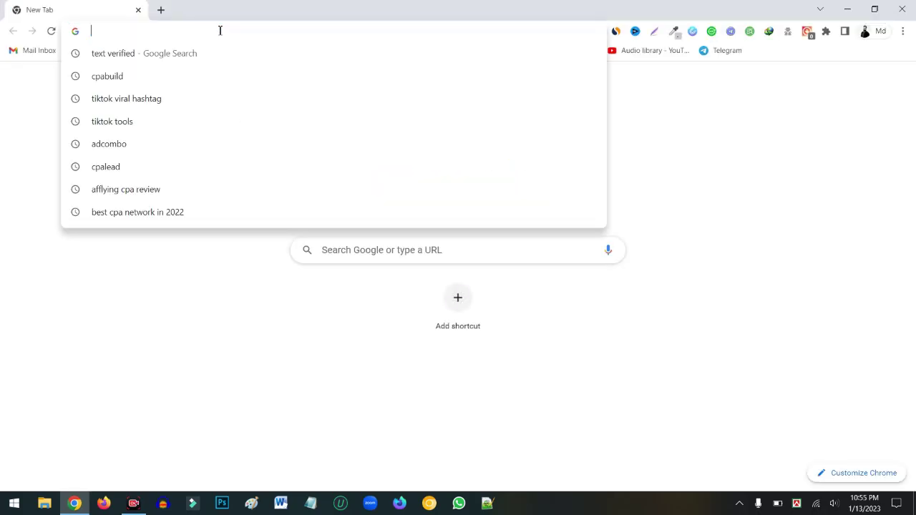
{"action": "type", "text": "da"}
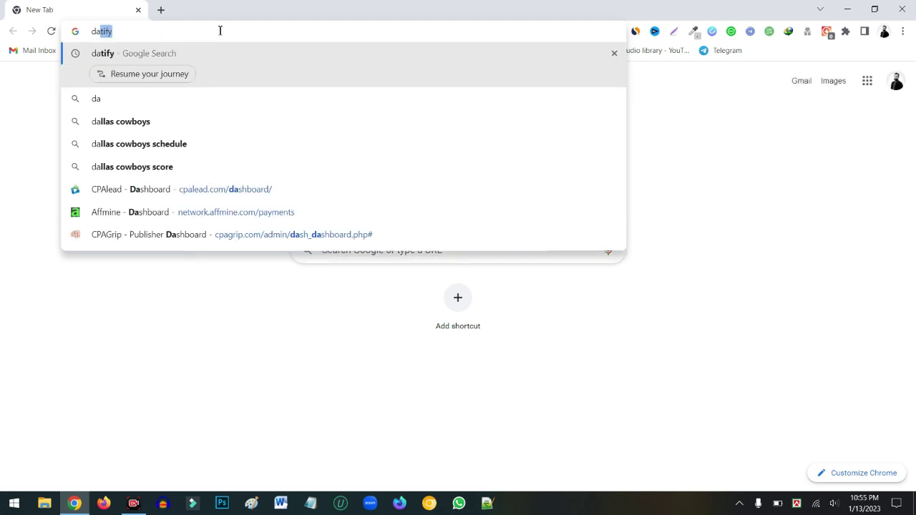
{"action": "key", "text": "Return"}
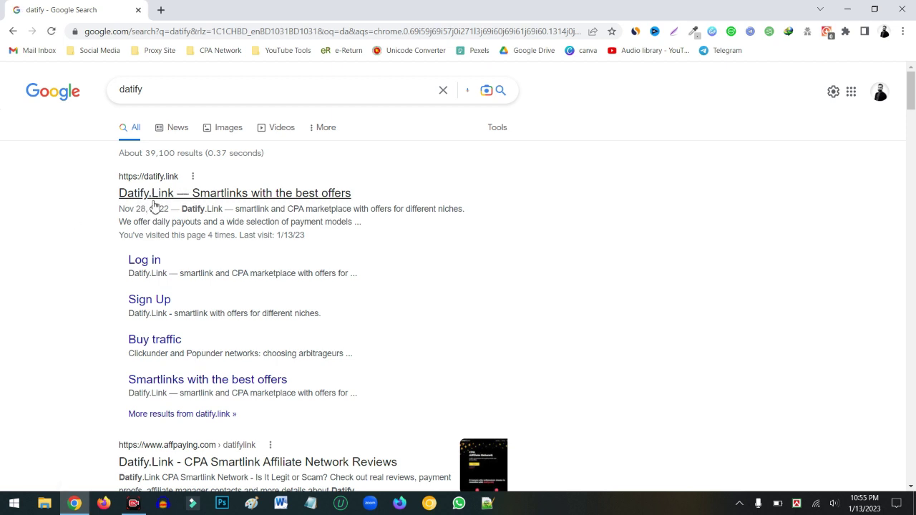
{"action": "left_click", "coordinate": [154, 195]}
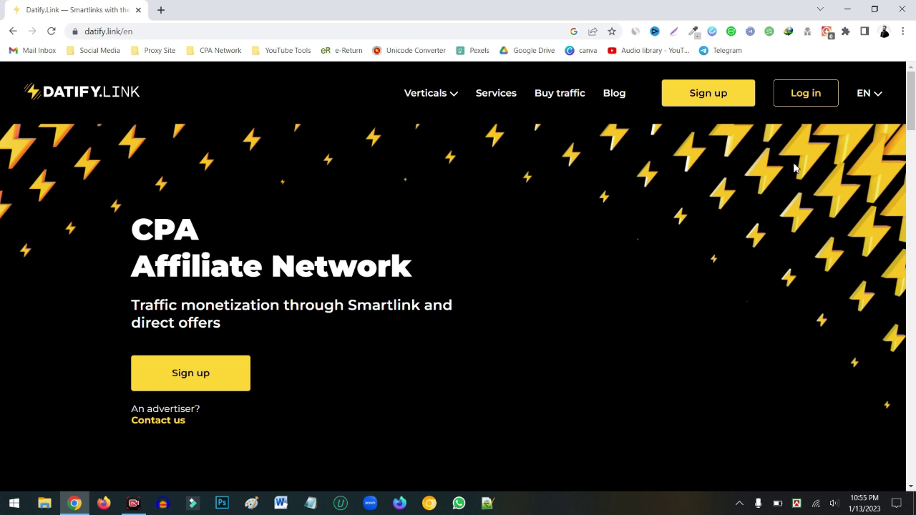
Log in to Datify.Link with the saved account e-mail and the account password
{"action": "left_click", "coordinate": [805, 100]}
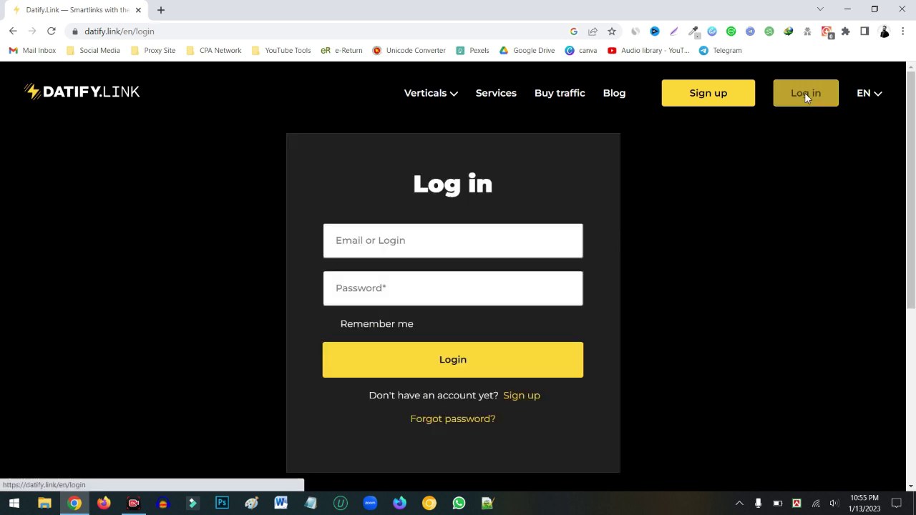
{"action": "left_click", "coordinate": [393, 242]}
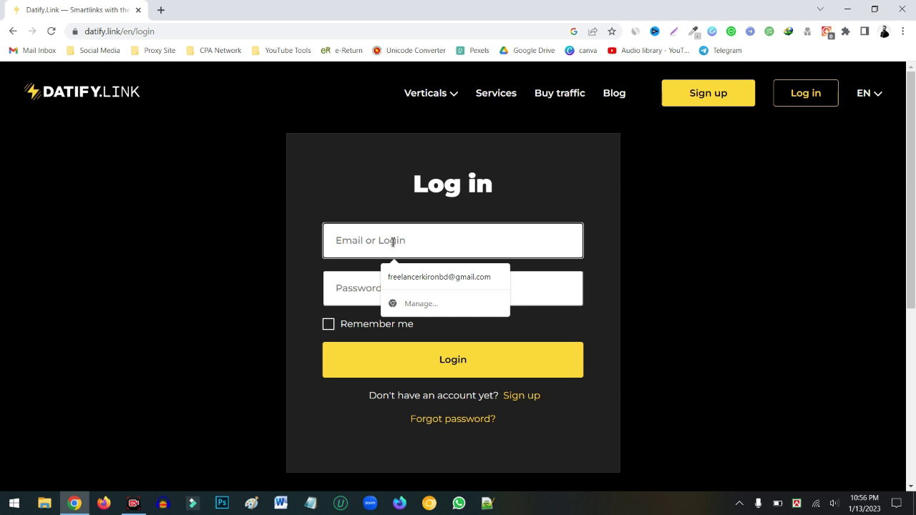
{"action": "left_click", "coordinate": [444, 276]}
{"action": "left_click", "coordinate": [371, 290]}
{"action": "type", "text": "*****"}
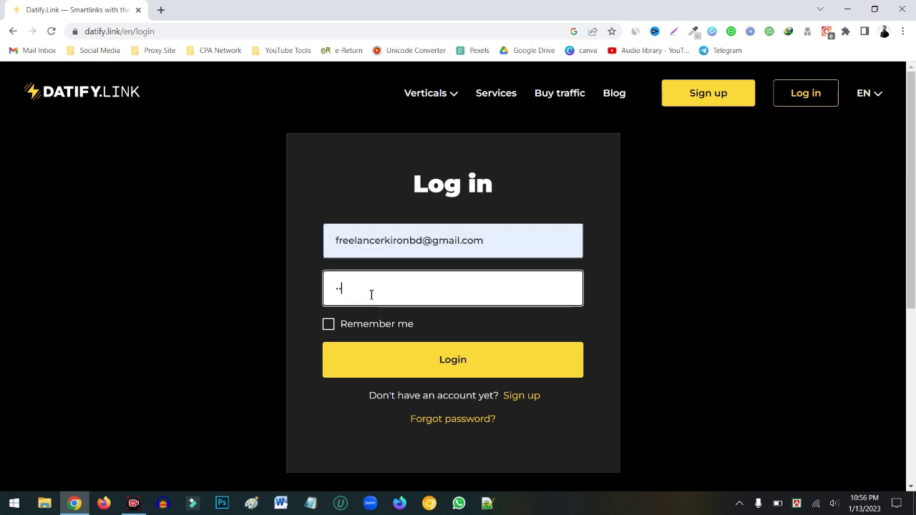
{"action": "type", "text": "******"}
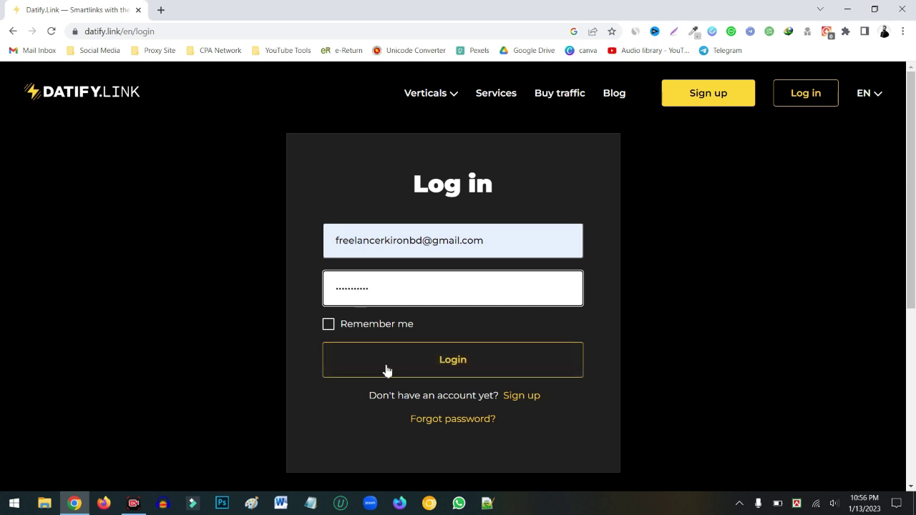
{"action": "left_click", "coordinate": [453, 360]}
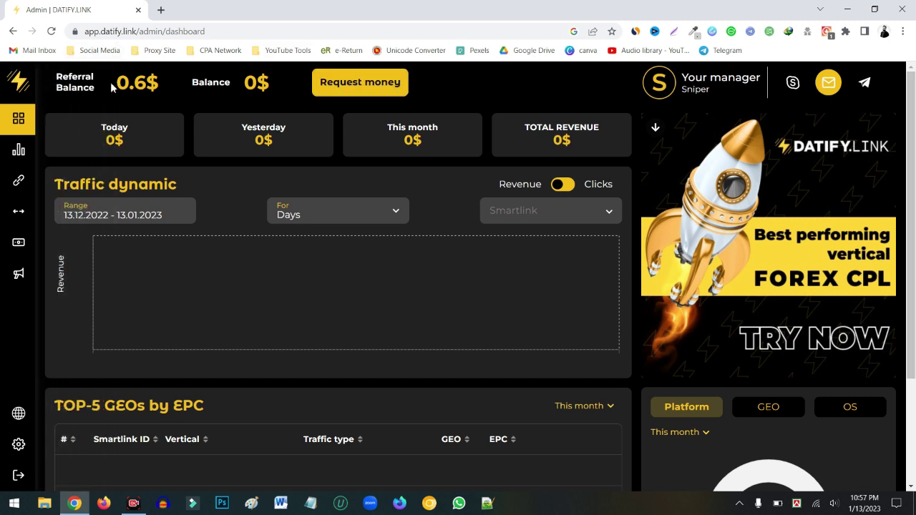
Examine the dashboard's referral and main balances, manager contact, traffic chart and TOP-5 GEOs by EPC table
{"action": "left_click_drag", "start_coordinate": [158, 83], "coordinate": [116, 84]}
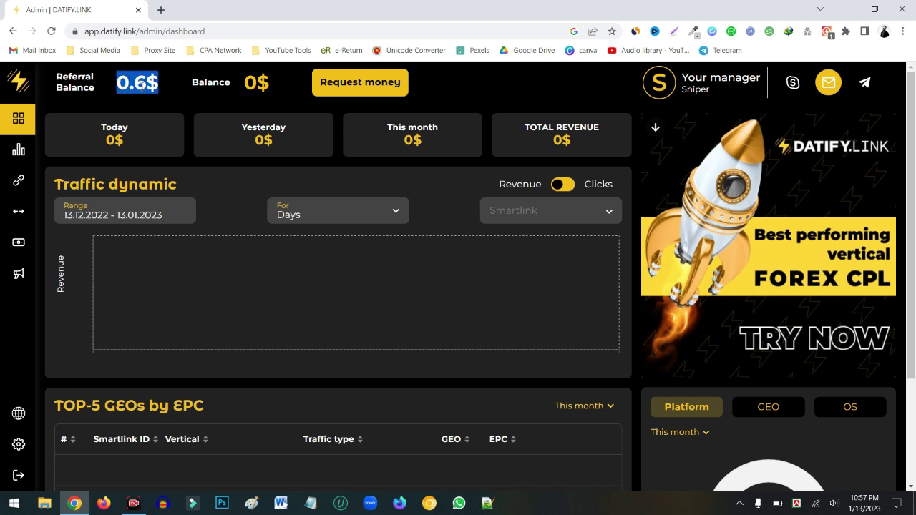
{"action": "left_click_drag", "start_coordinate": [270, 83], "coordinate": [247, 86]}
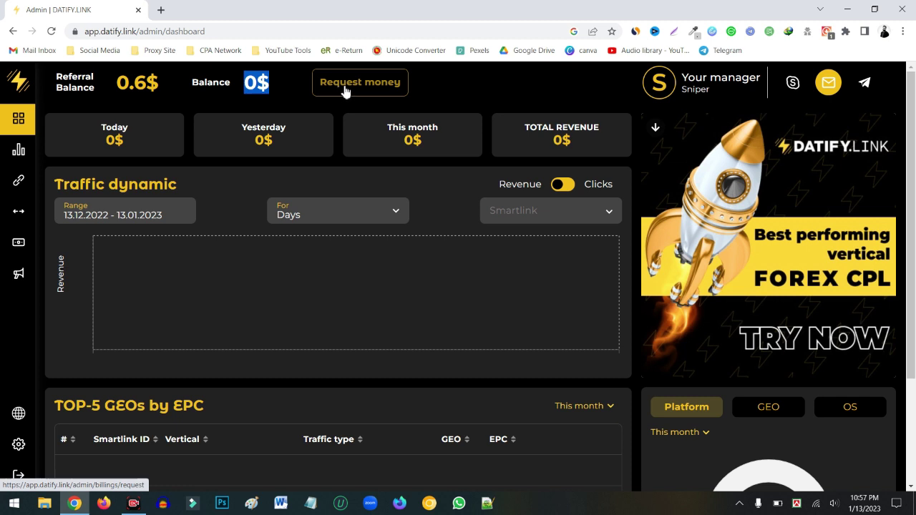
{"action": "mouse_move", "coordinate": [43, 229]}
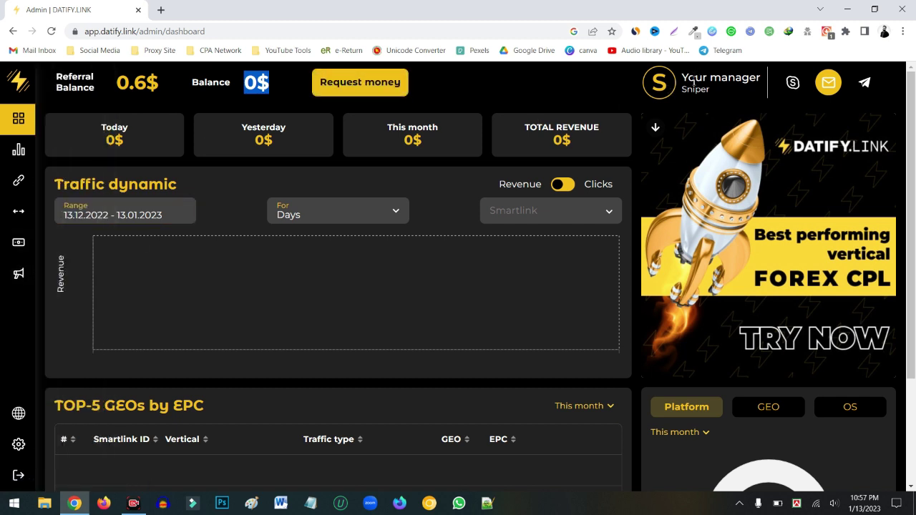
{"action": "left_click_drag", "start_coordinate": [684, 74], "coordinate": [759, 77]}
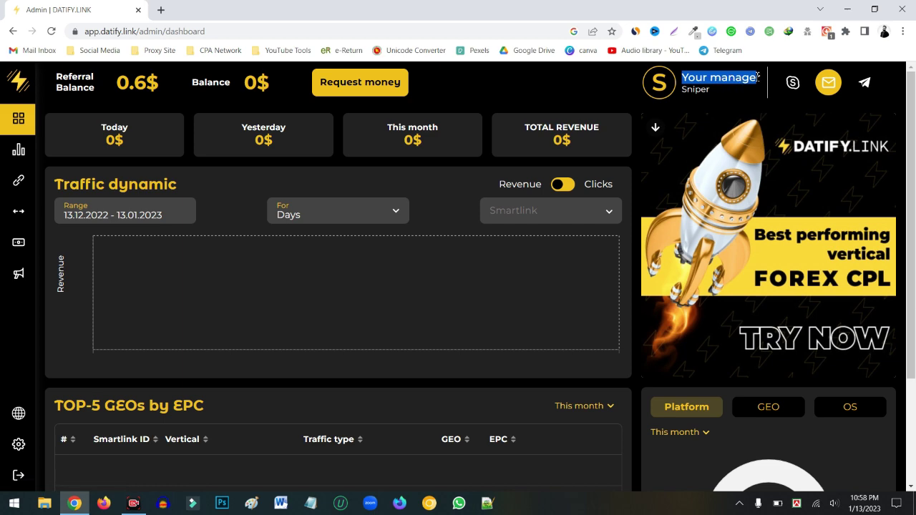
{"action": "scroll", "coordinate": [236, 157], "scroll_direction": "down", "scroll_amount": 2}
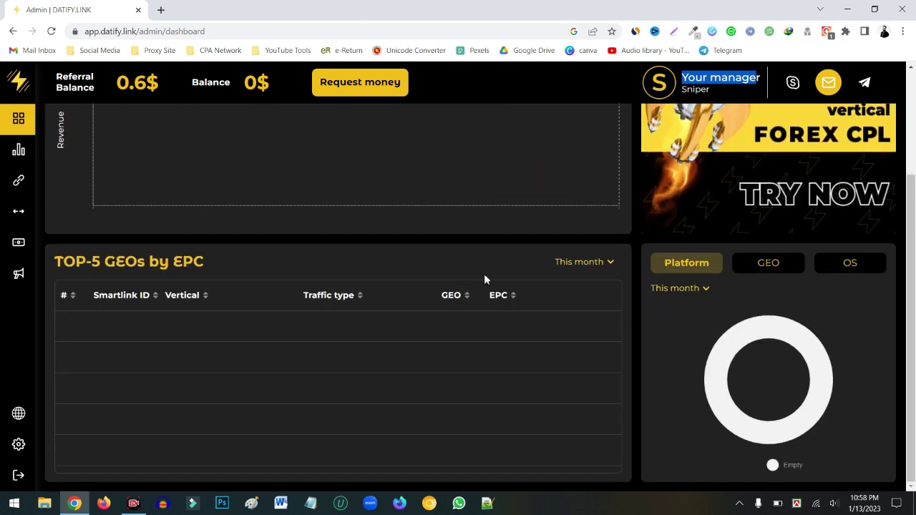
{"action": "scroll", "coordinate": [469, 281], "scroll_direction": "up", "scroll_amount": 2}
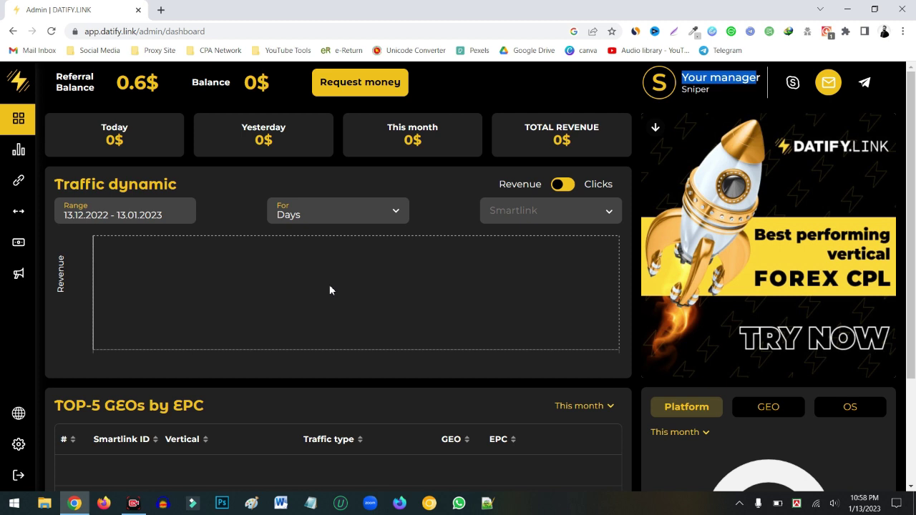
{"action": "scroll", "coordinate": [329, 294], "scroll_direction": "down", "scroll_amount": 2}
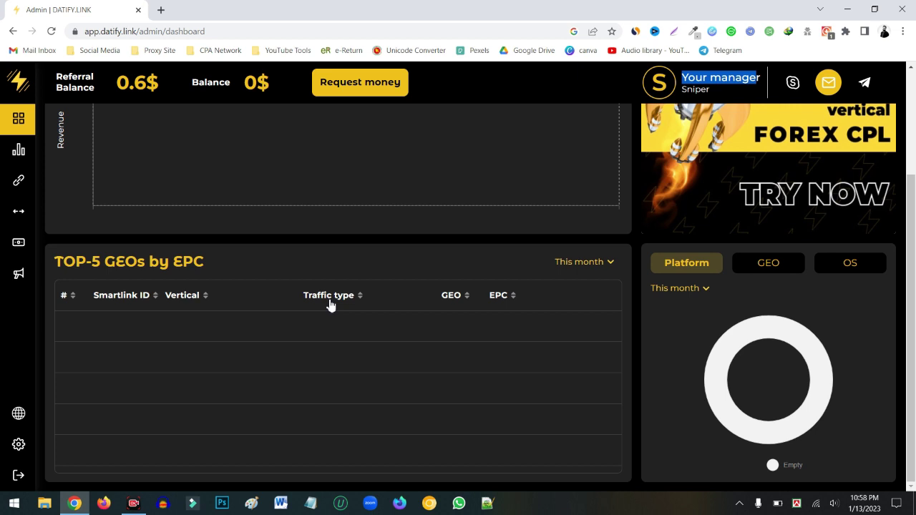
{"action": "scroll", "coordinate": [343, 301], "scroll_direction": "up", "scroll_amount": 2}
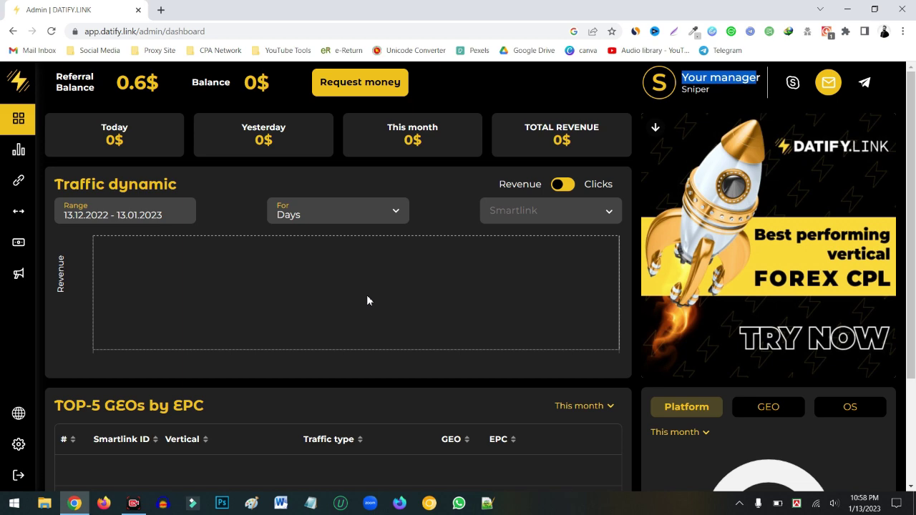
Review the account's personal details, including the country, messenger and date of birth fields, and close them without saving
{"action": "mouse_move", "coordinate": [4, 413]}
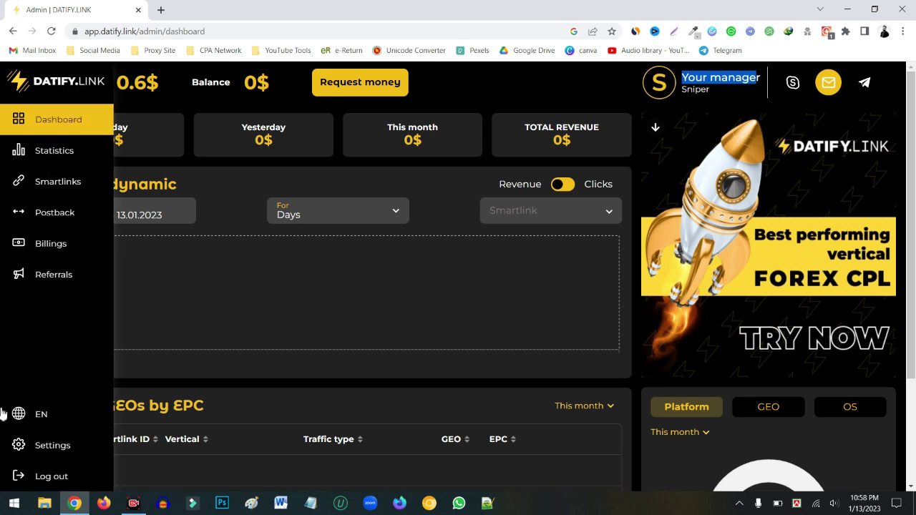
{"action": "left_click", "coordinate": [45, 445]}
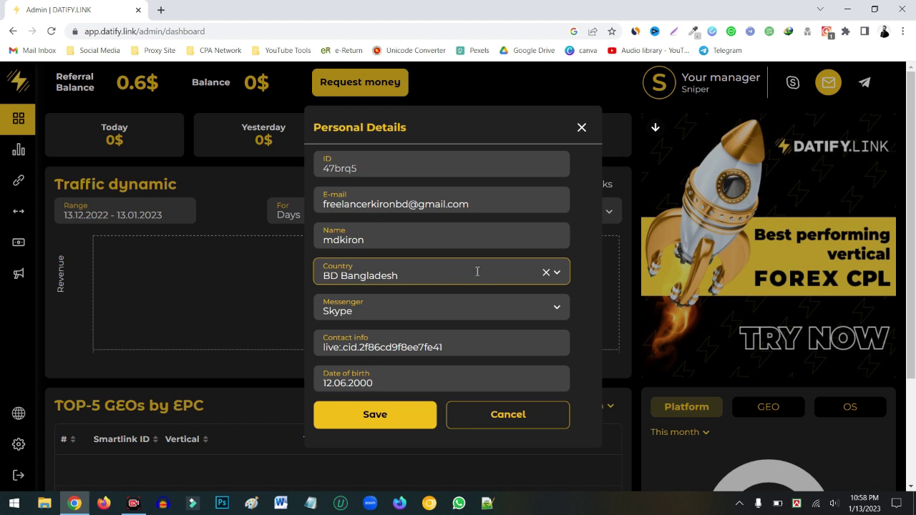
{"action": "left_click", "coordinate": [558, 272]}
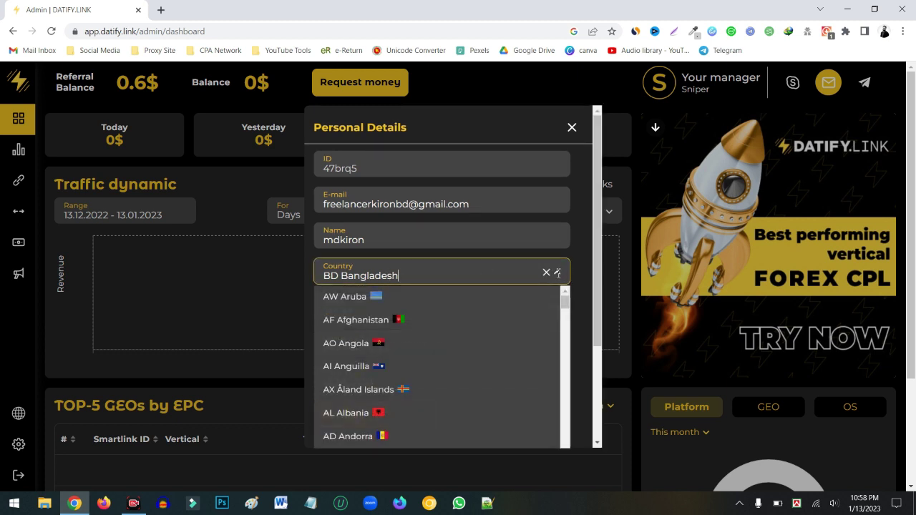
{"action": "left_click", "coordinate": [429, 259]}
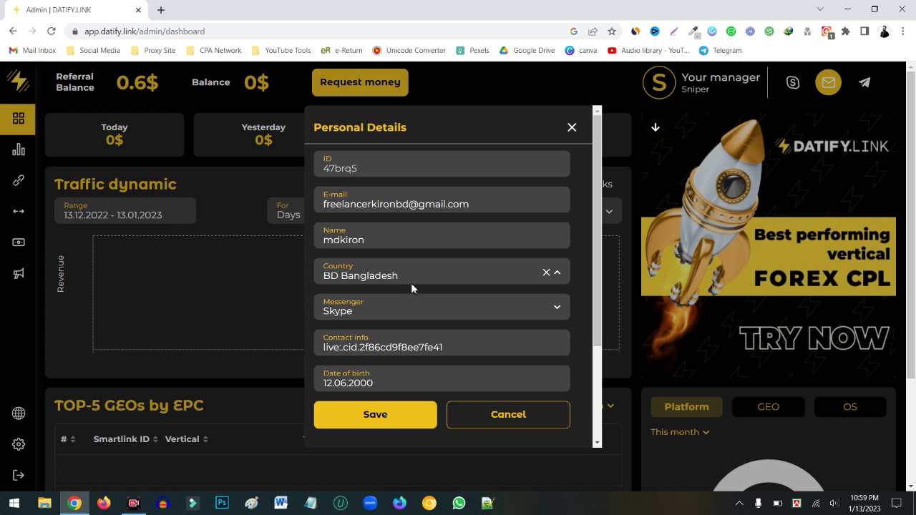
{"action": "left_click", "coordinate": [399, 318]}
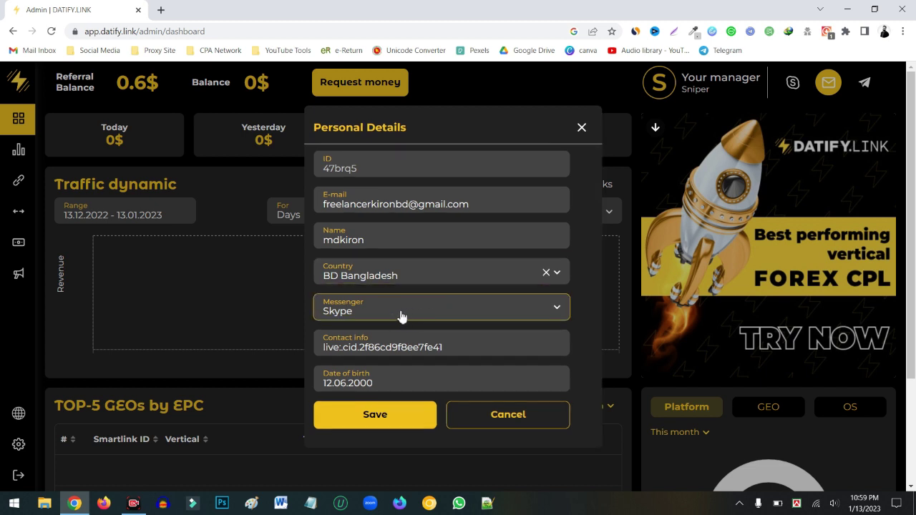
{"action": "left_click", "coordinate": [558, 314]}
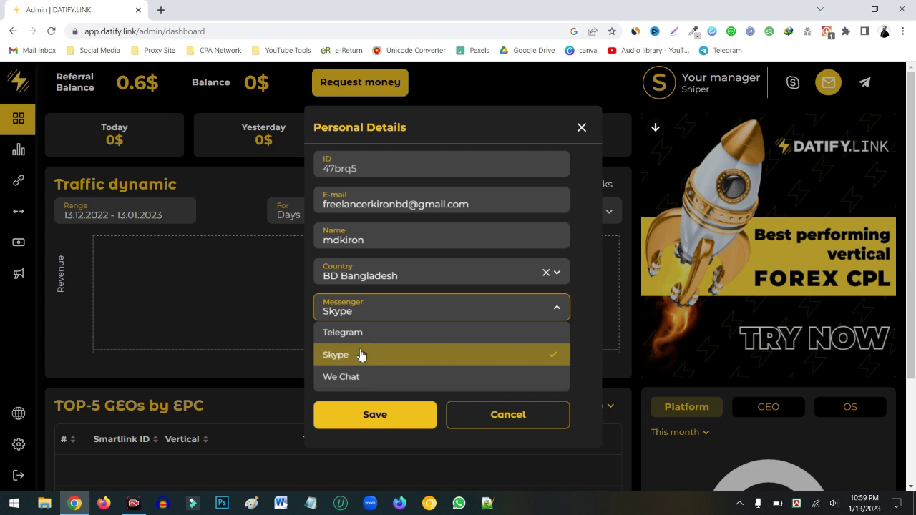
{"action": "left_click", "coordinate": [307, 308]}
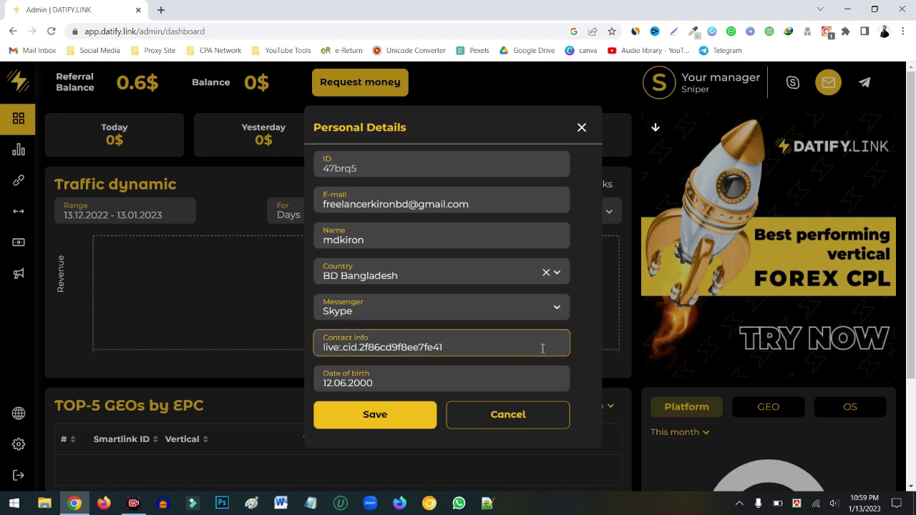
{"action": "left_click", "coordinate": [341, 383]}
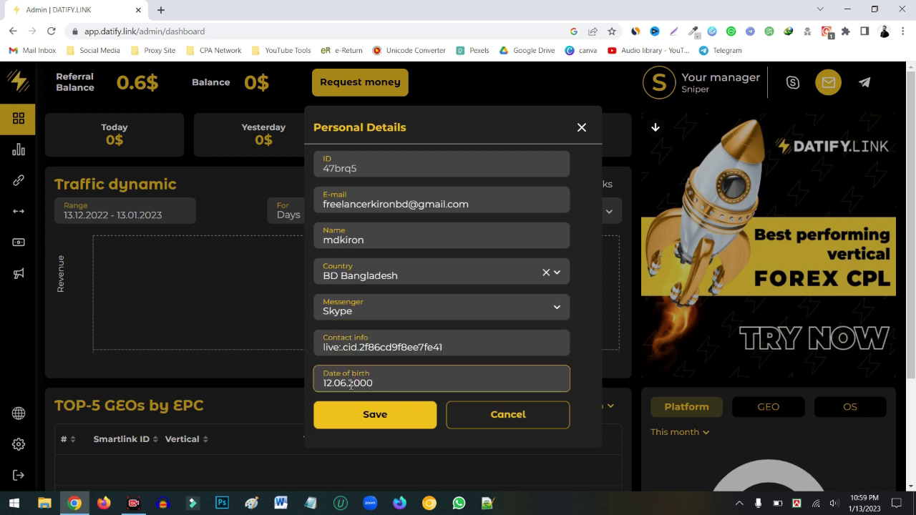
{"action": "left_click", "coordinate": [358, 383]}
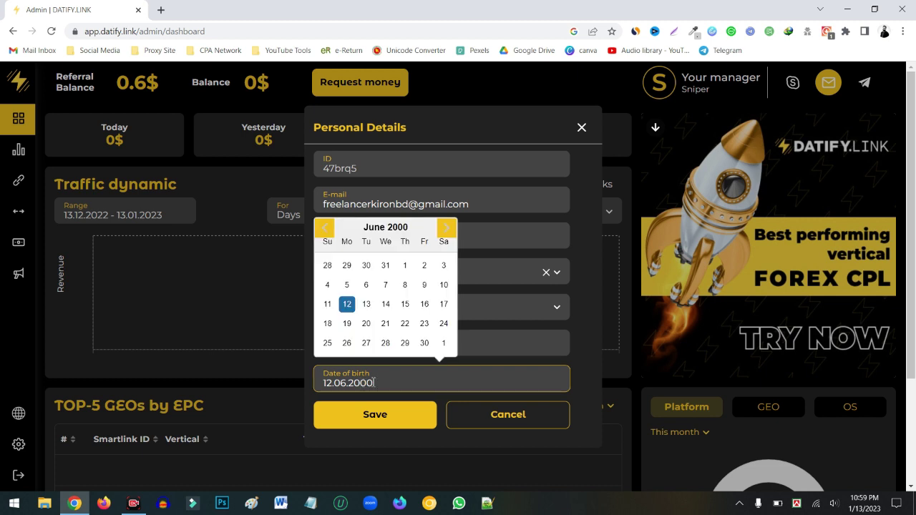
{"action": "left_click", "coordinate": [360, 383]}
{"action": "left_click", "coordinate": [581, 127]}
Open Billings and examine the payment methods and their minimal payouts for a payments request
{"action": "mouse_move", "coordinate": [4, 199]}
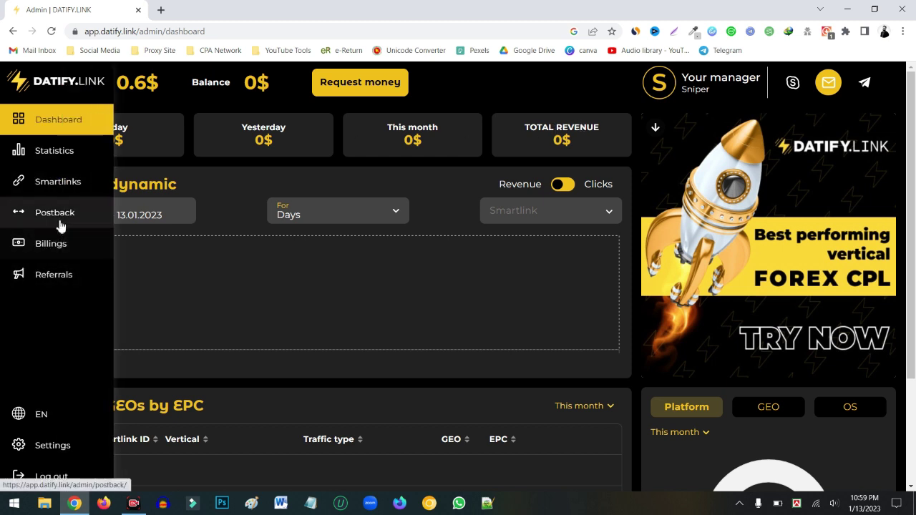
{"action": "left_click", "coordinate": [39, 247]}
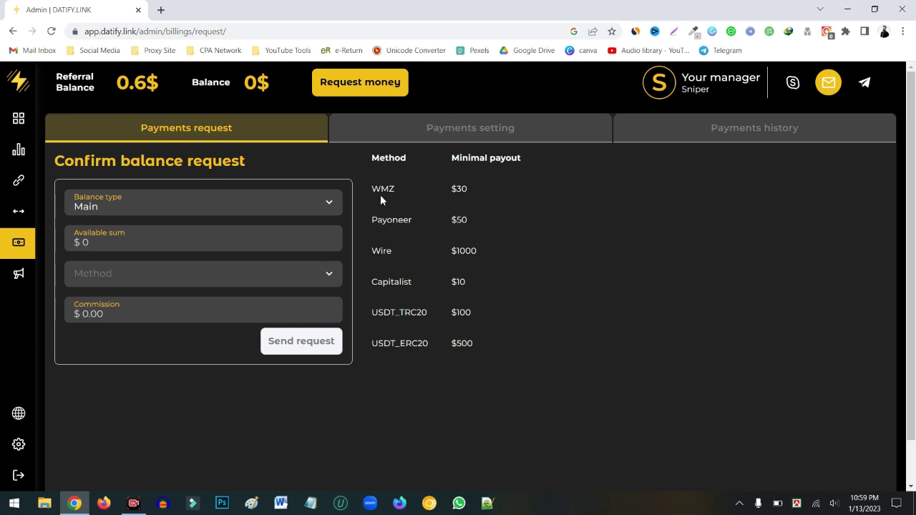
{"action": "left_click_drag", "start_coordinate": [396, 189], "coordinate": [376, 191]}
{"action": "left_click_drag", "start_coordinate": [451, 188], "coordinate": [461, 189]}
{"action": "left_click_drag", "start_coordinate": [372, 219], "coordinate": [462, 219]}
{"action": "left_click_drag", "start_coordinate": [372, 251], "coordinate": [399, 256]}
{"action": "left_click_drag", "start_coordinate": [385, 284], "coordinate": [419, 285]}
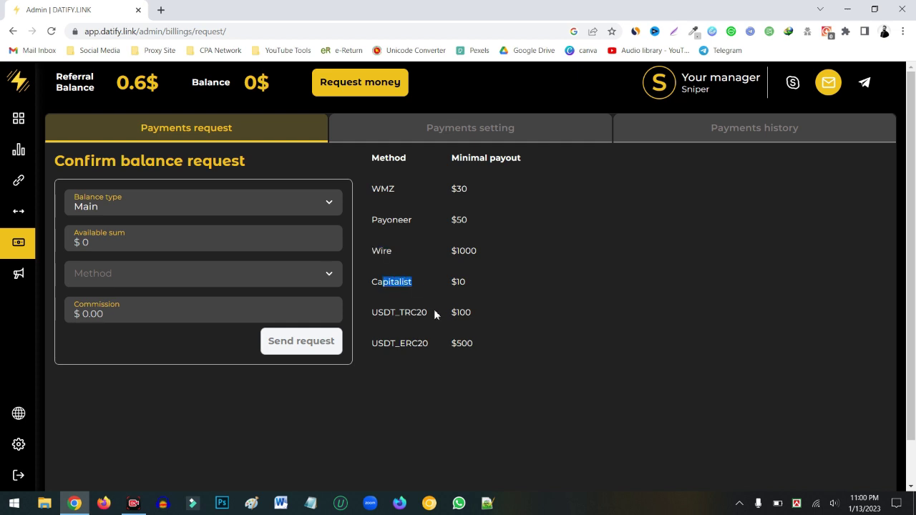
{"action": "left_click_drag", "start_coordinate": [377, 312], "coordinate": [427, 311]}
{"action": "left_click", "coordinate": [397, 315]}
{"action": "left_click_drag", "start_coordinate": [373, 314], "coordinate": [428, 311]}
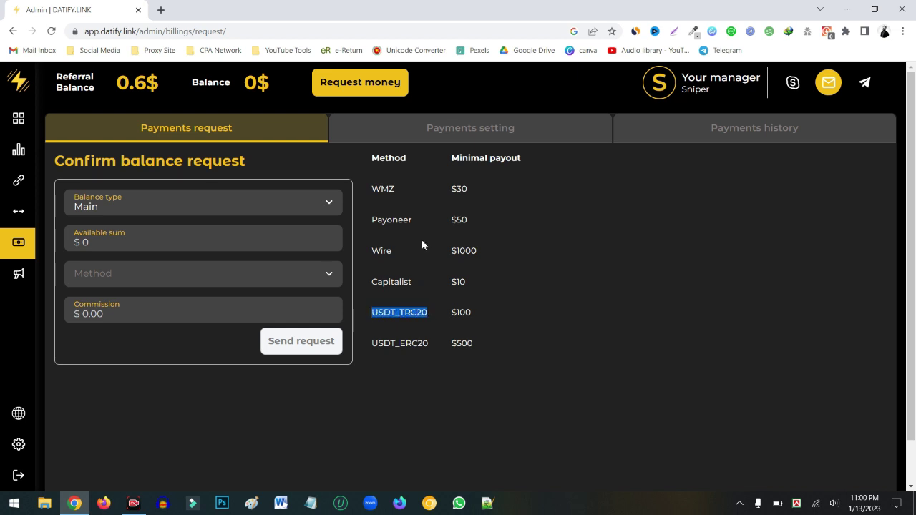
{"action": "left_click_drag", "start_coordinate": [372, 189], "coordinate": [396, 189]}
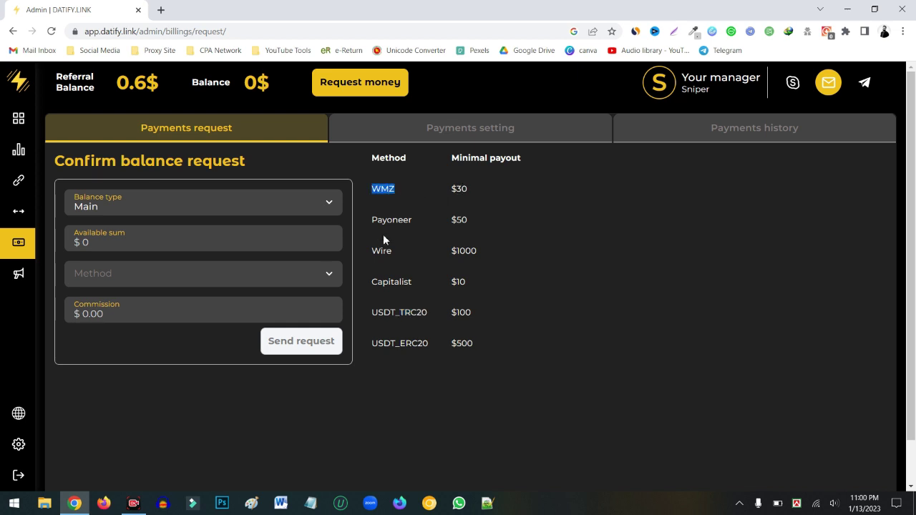
{"action": "left_click_drag", "start_coordinate": [372, 220], "coordinate": [425, 221]}
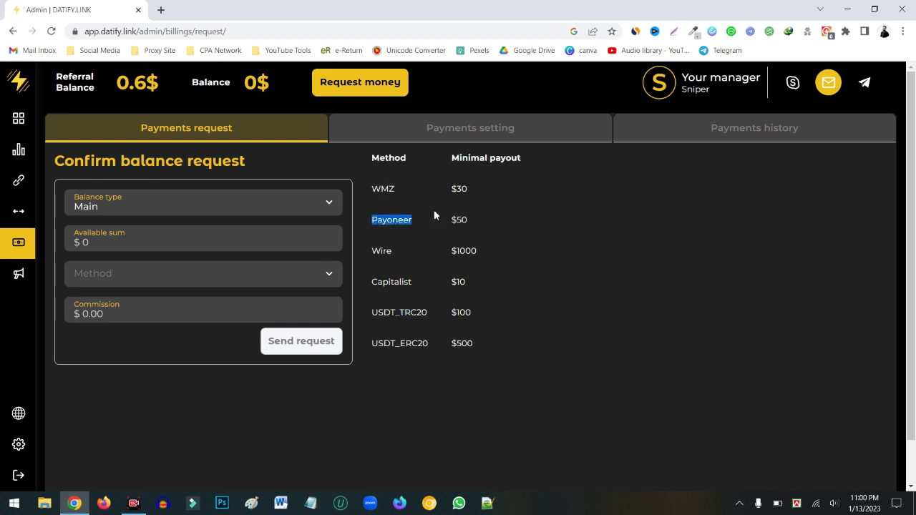
Compare the Main and Referral balance types of the payments request and examine the minimal payouts and Method options
{"action": "left_click", "coordinate": [109, 206]}
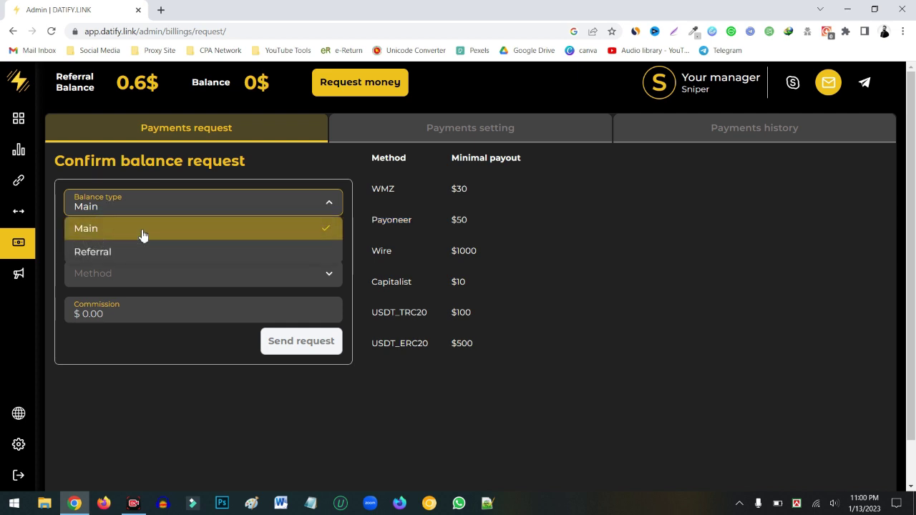
{"action": "left_click", "coordinate": [143, 235]}
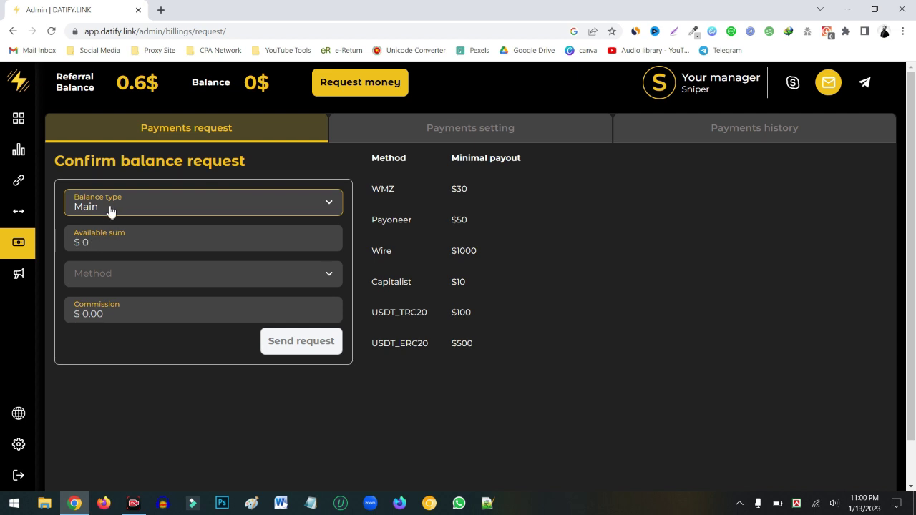
{"action": "left_click", "coordinate": [111, 208]}
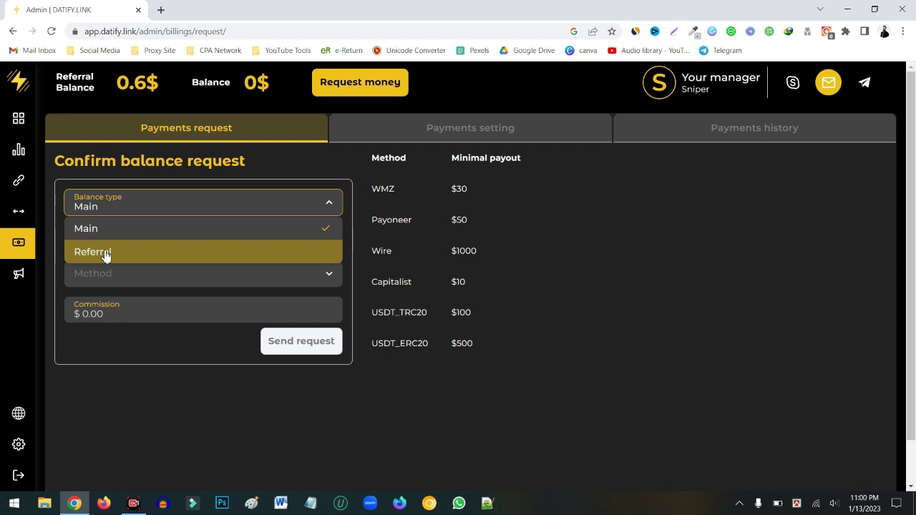
{"action": "left_click", "coordinate": [105, 255]}
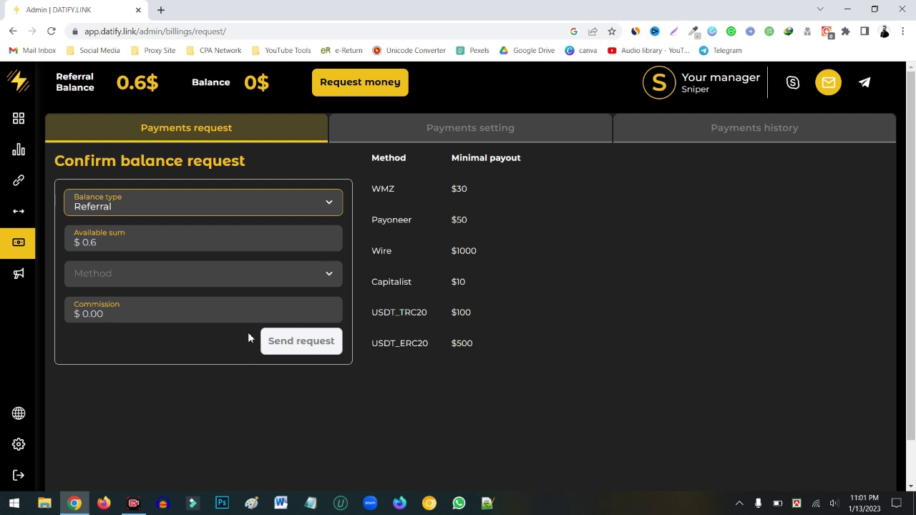
{"action": "left_click", "coordinate": [458, 221]}
{"action": "double_click", "coordinate": [464, 189]}
{"action": "left_click", "coordinate": [328, 279]}
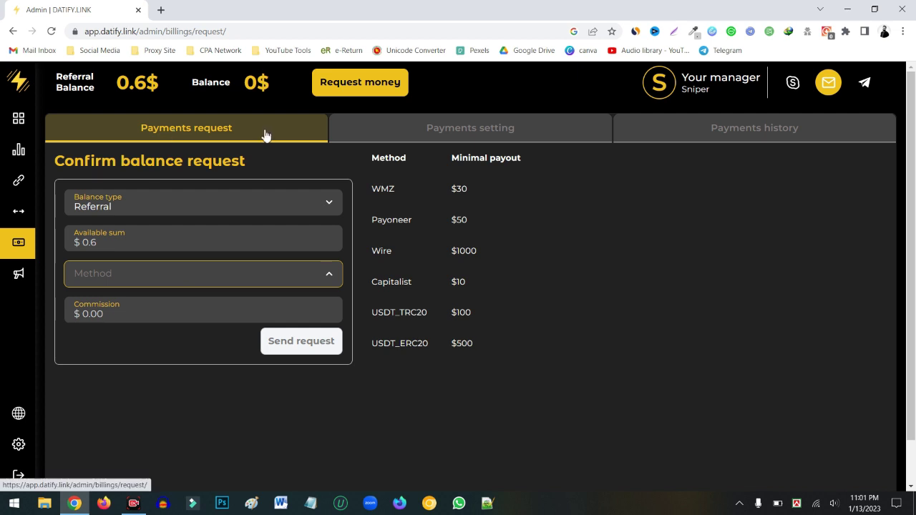
Open Payments setting, review the available payment terms and set them to Bi-weekly
{"action": "left_click", "coordinate": [445, 133]}
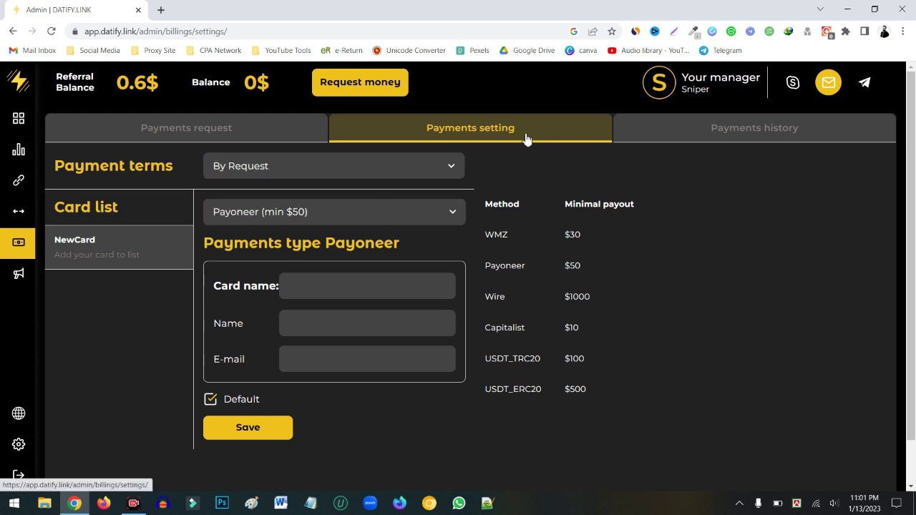
{"action": "left_click", "coordinate": [452, 164]}
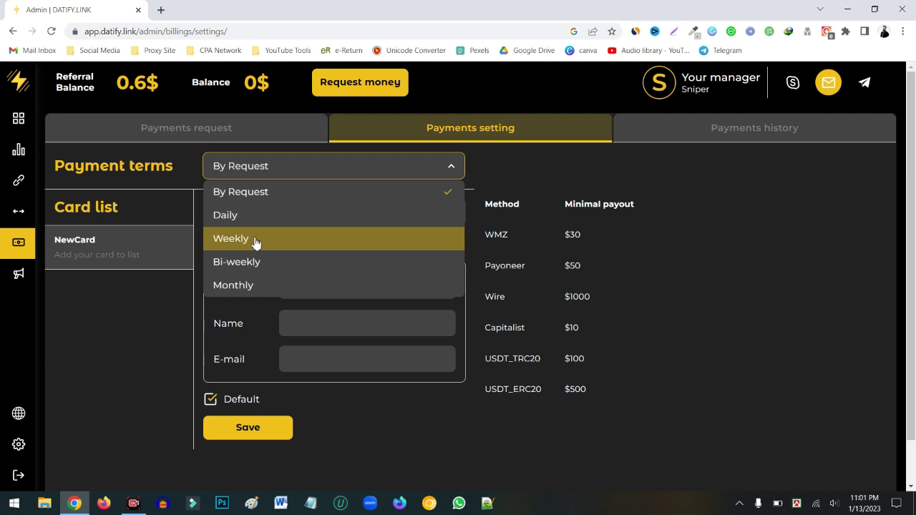
{"action": "left_click", "coordinate": [239, 285]}
{"action": "left_click", "coordinate": [450, 165]}
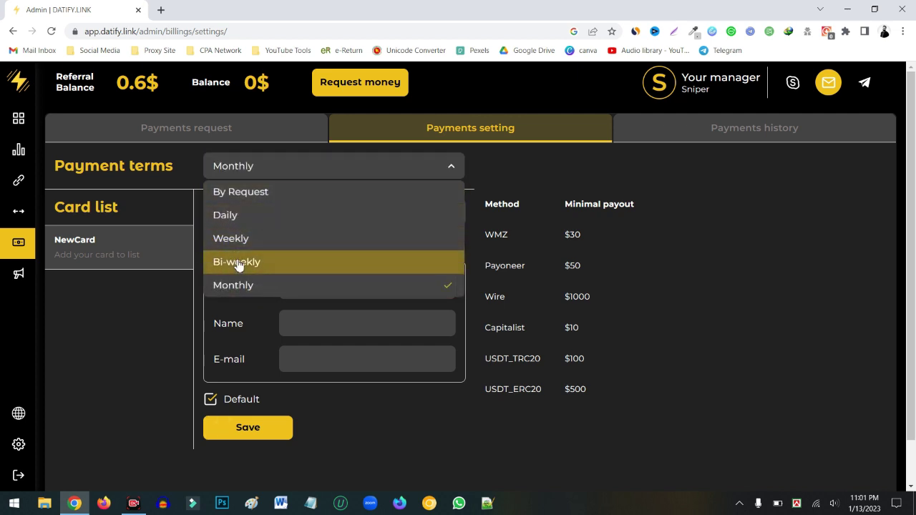
{"action": "left_click", "coordinate": [237, 266]}
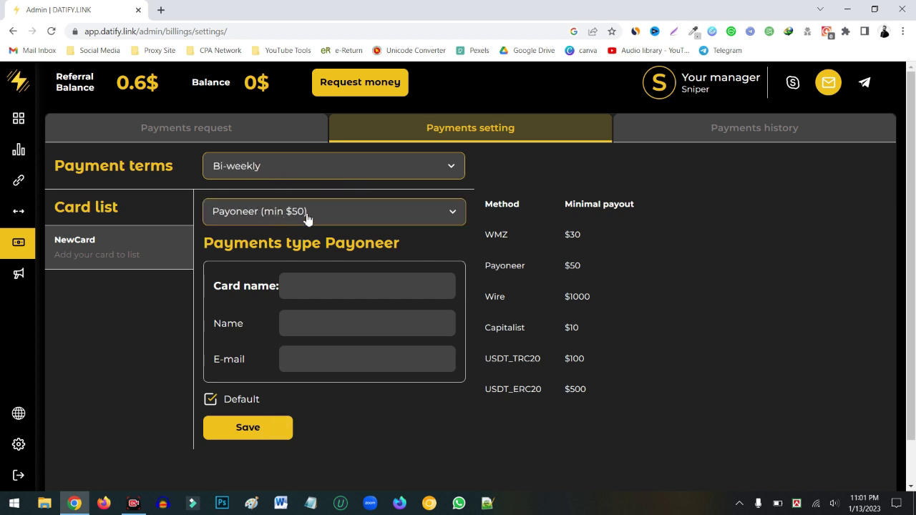
Review the payment types for a new card, choose Payoneer (min $50) and enter the account holder's name as the card name
{"action": "left_click", "coordinate": [350, 216]}
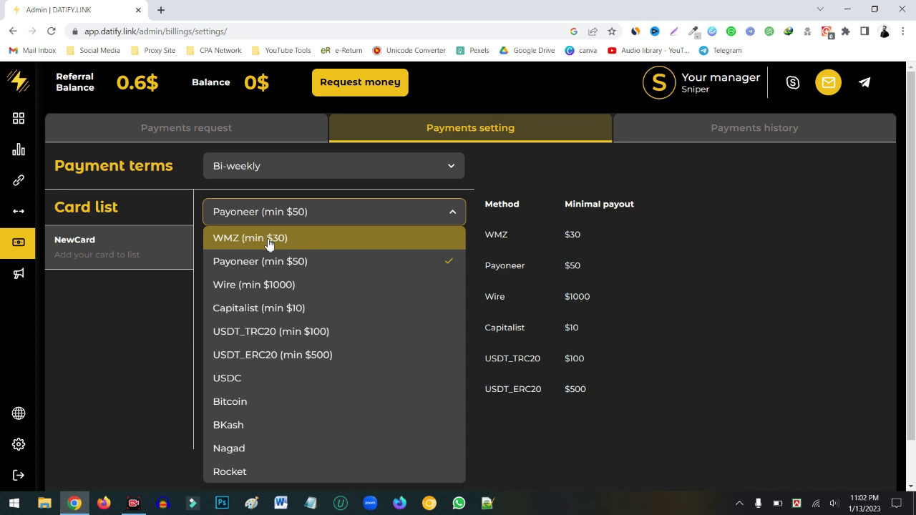
{"action": "scroll", "coordinate": [272, 385], "scroll_direction": "down", "scroll_amount": 1}
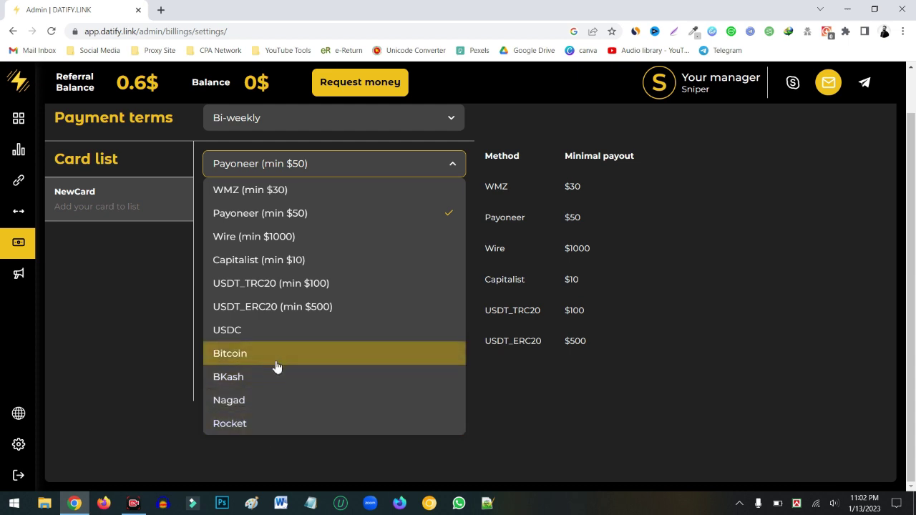
{"action": "scroll", "coordinate": [287, 374], "scroll_direction": "up", "scroll_amount": 1}
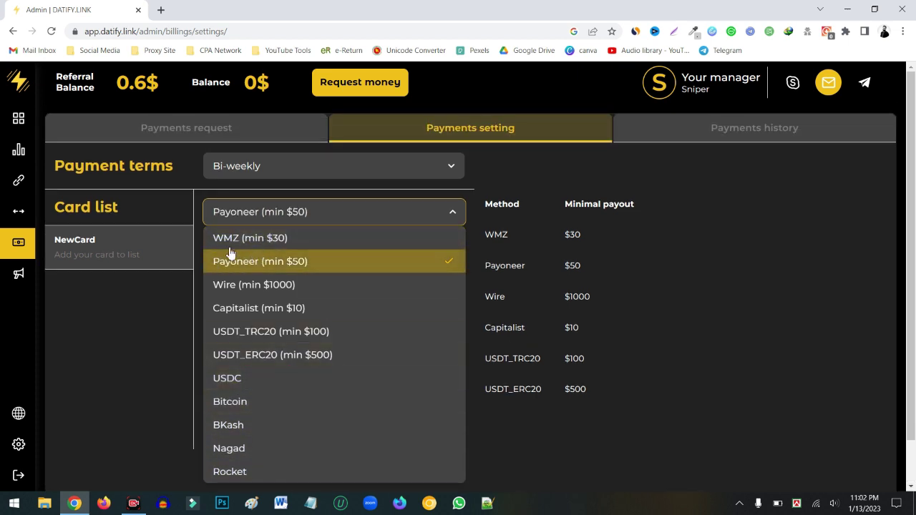
{"action": "left_click", "coordinate": [264, 267]}
{"action": "left_click", "coordinate": [333, 287]}
{"action": "left_click", "coordinate": [333, 286]}
{"action": "type", "text": "Md Kiron"}
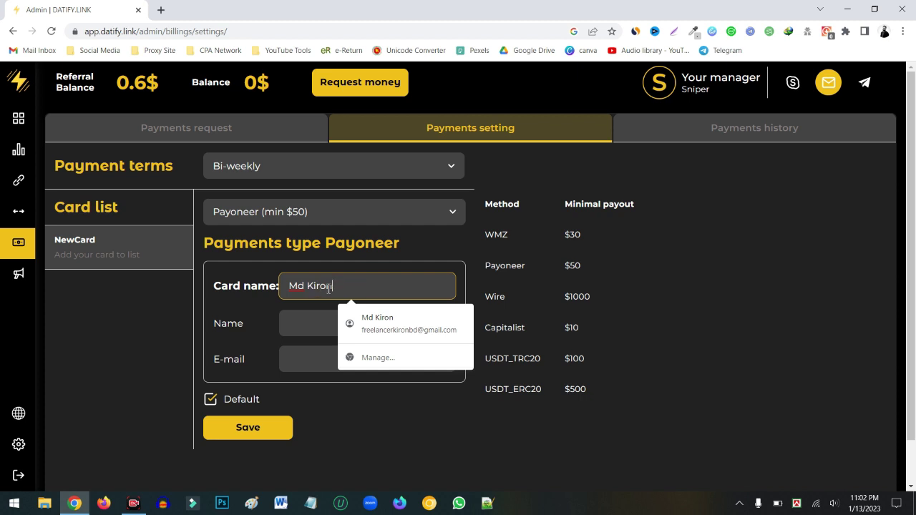
Switch the new card's payment type to WMZ (min $30) and back to Payoneer (min $50)
{"action": "left_click", "coordinate": [306, 322]}
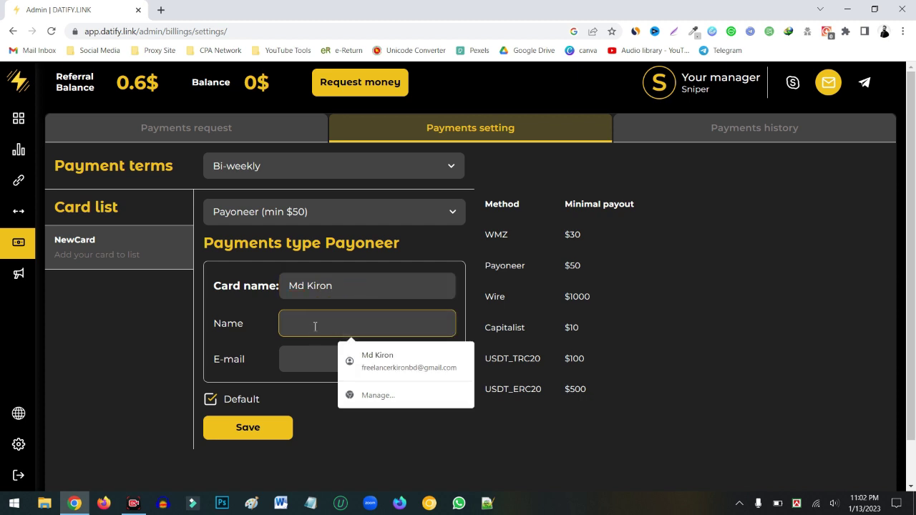
{"action": "left_click", "coordinate": [326, 214]}
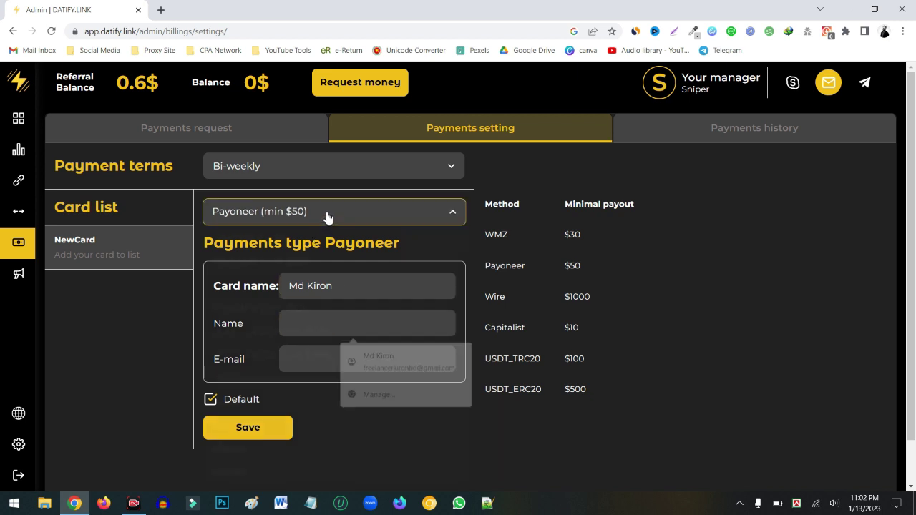
{"action": "left_click", "coordinate": [279, 245]}
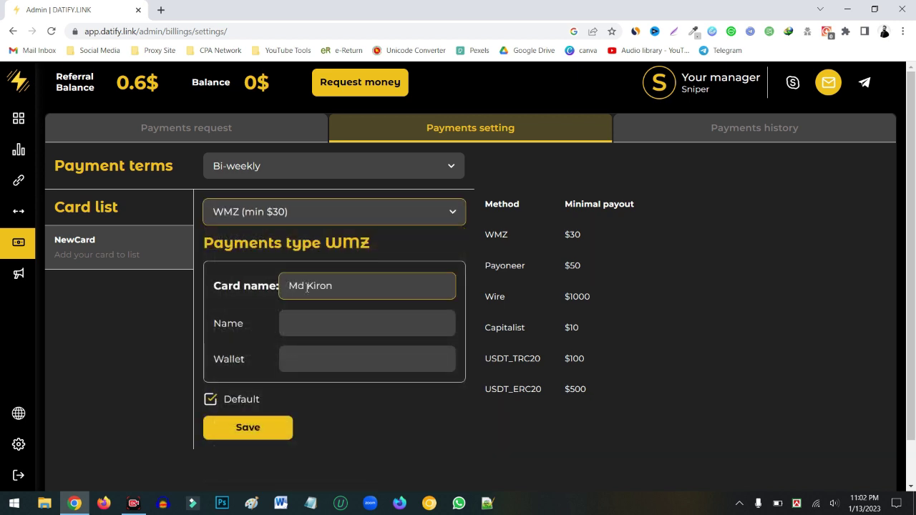
{"action": "left_click", "coordinate": [330, 213]}
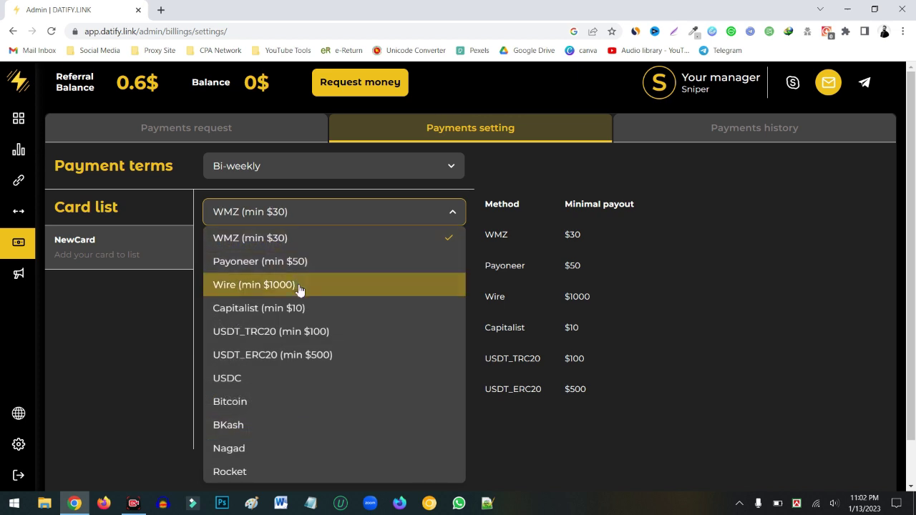
{"action": "left_click", "coordinate": [300, 262]}
Fill in the account holder's name and e-mail for the new Payoneer card
{"action": "left_click", "coordinate": [323, 318]}
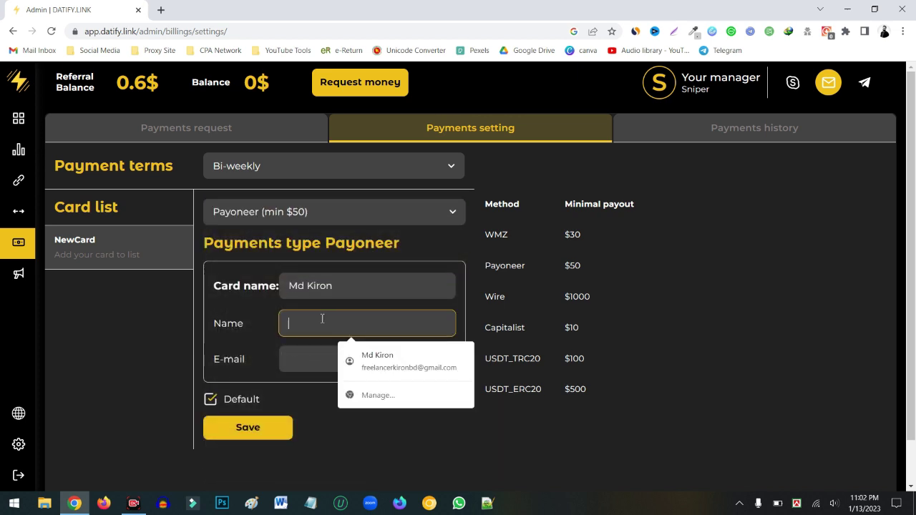
{"action": "type", "text": "Md Kiron"}
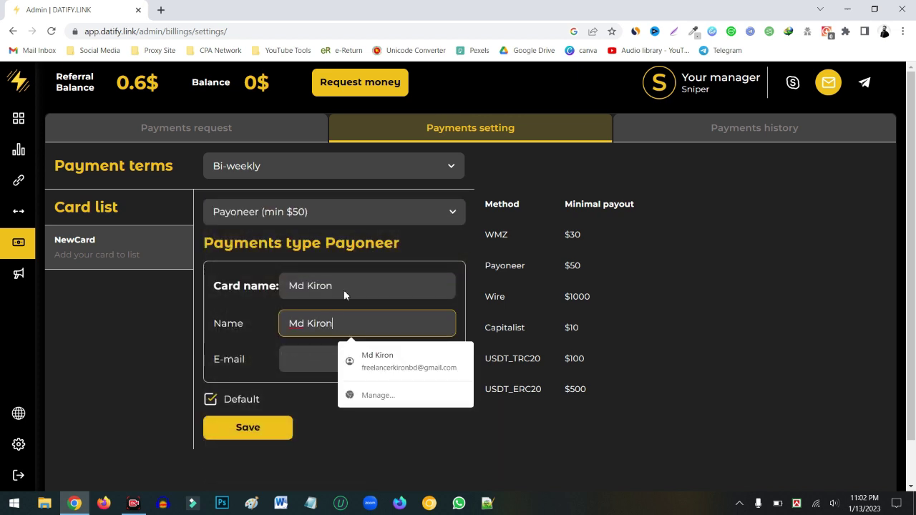
{"action": "left_click", "coordinate": [324, 361]}
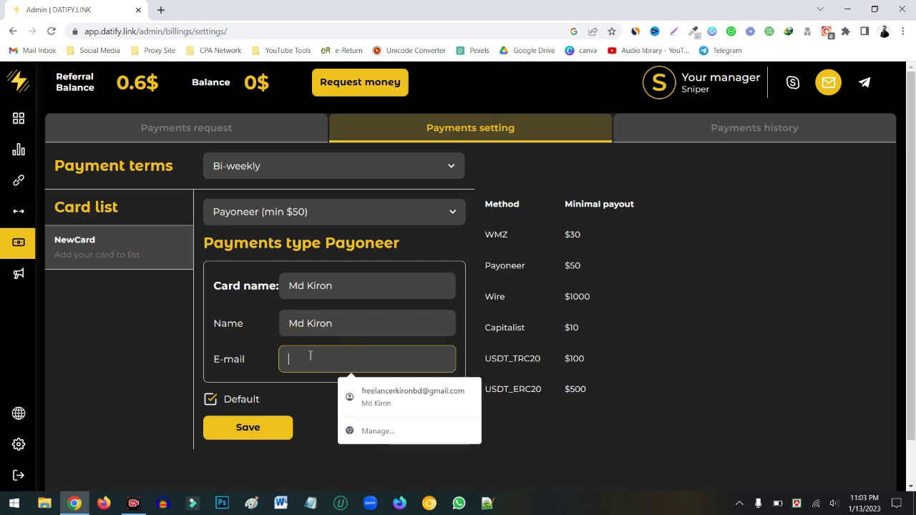
{"action": "left_click", "coordinate": [402, 213]}
{"action": "left_click", "coordinate": [335, 359]}
{"action": "left_click", "coordinate": [415, 395]}
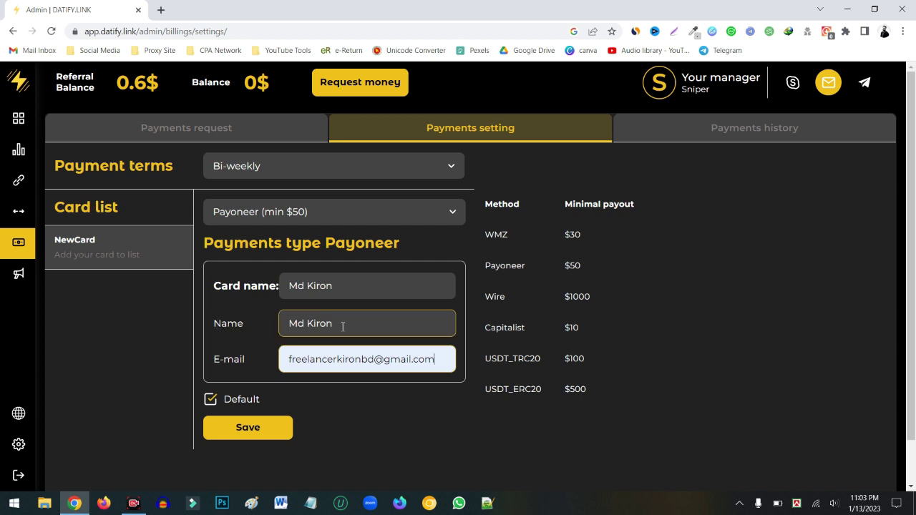
Check the name and e-mail entered for the Payoneer card and save it as the default card
{"action": "left_click_drag", "start_coordinate": [333, 326], "coordinate": [293, 325]}
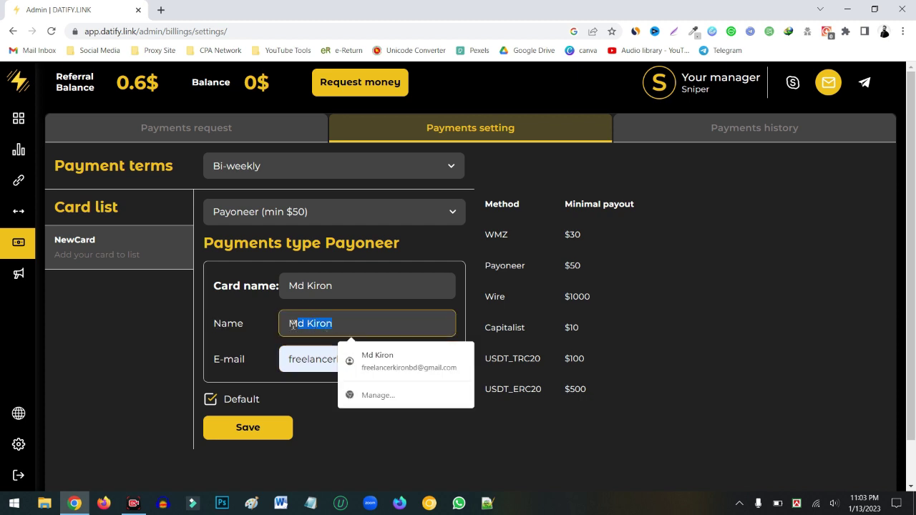
{"action": "left_click", "coordinate": [316, 361]}
{"action": "left_click_drag", "start_coordinate": [433, 361], "coordinate": [287, 354]}
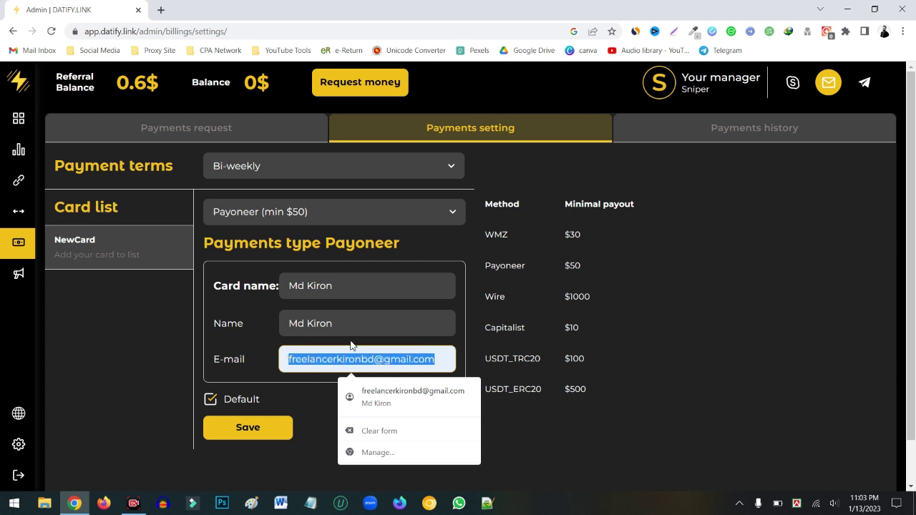
{"action": "left_click_drag", "start_coordinate": [496, 266], "coordinate": [558, 266]}
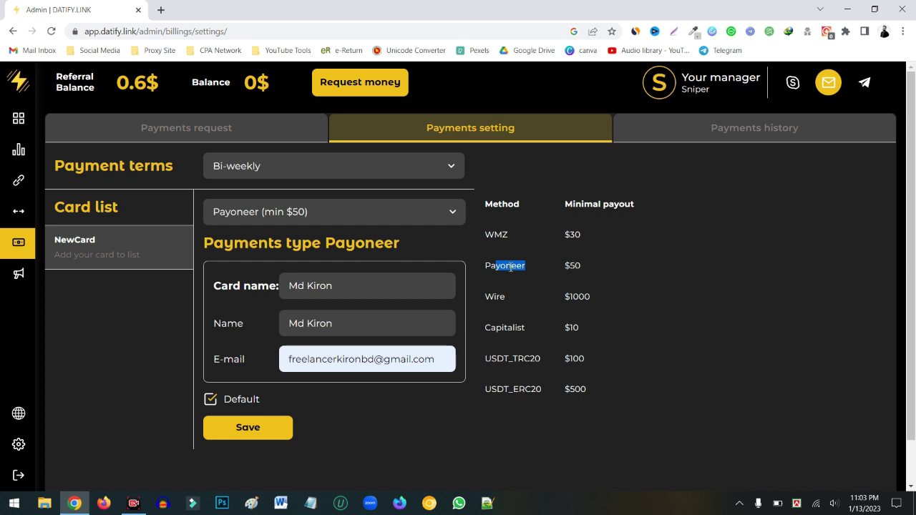
{"action": "left_click", "coordinate": [261, 429]}
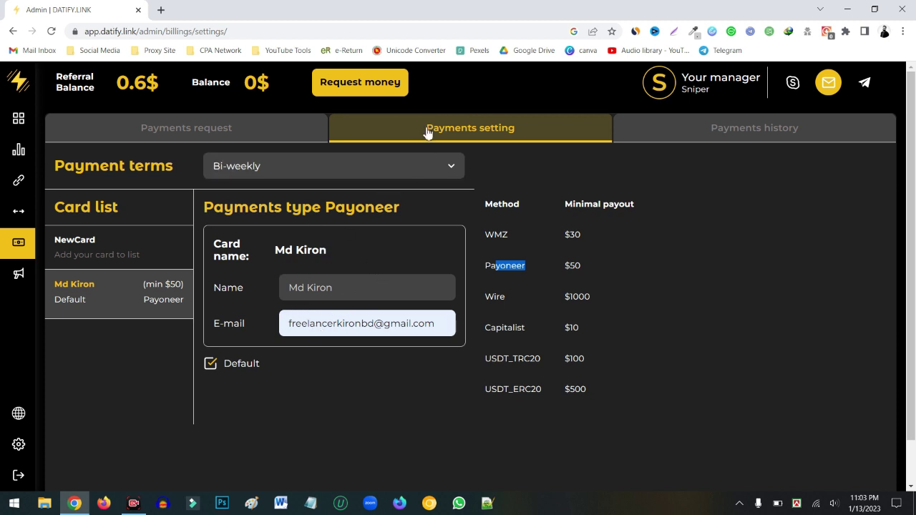
Set the payment terms to Daily
{"action": "left_click", "coordinate": [329, 328]}
{"action": "left_click", "coordinate": [440, 167]}
{"action": "left_click", "coordinate": [357, 392]}
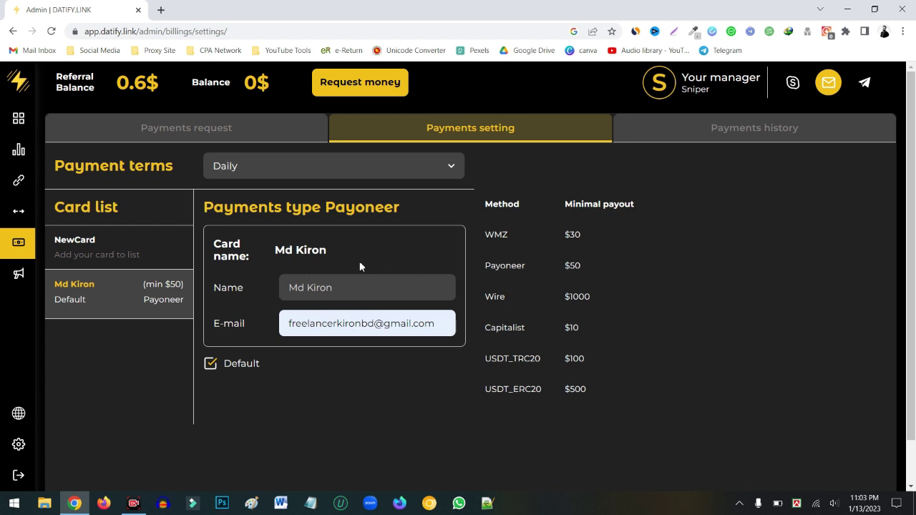
Open Payments history, examine its Status filter options and return to Payments setting
{"action": "left_click", "coordinate": [740, 130]}
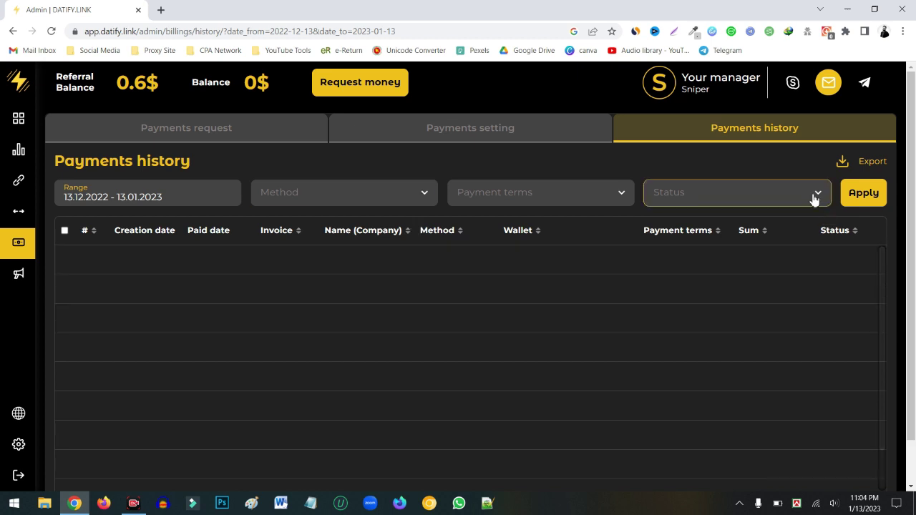
{"action": "left_click", "coordinate": [813, 199]}
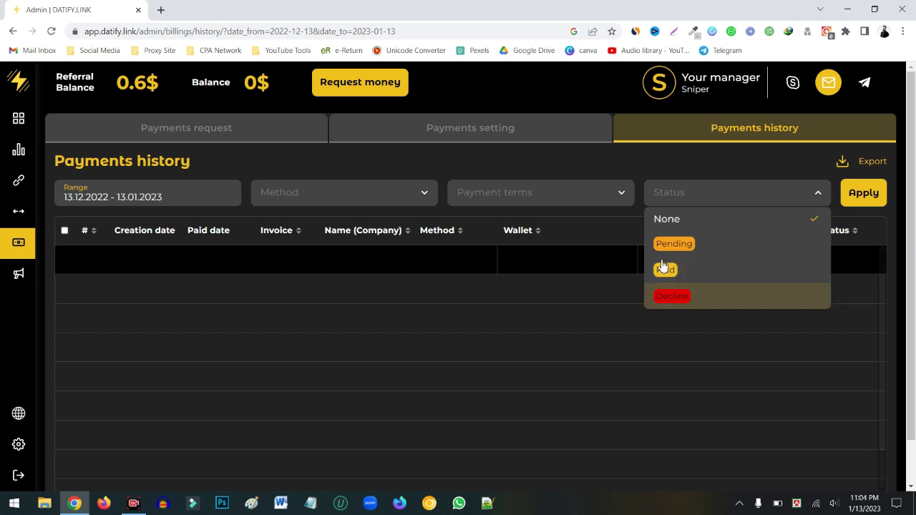
{"action": "left_click", "coordinate": [491, 131]}
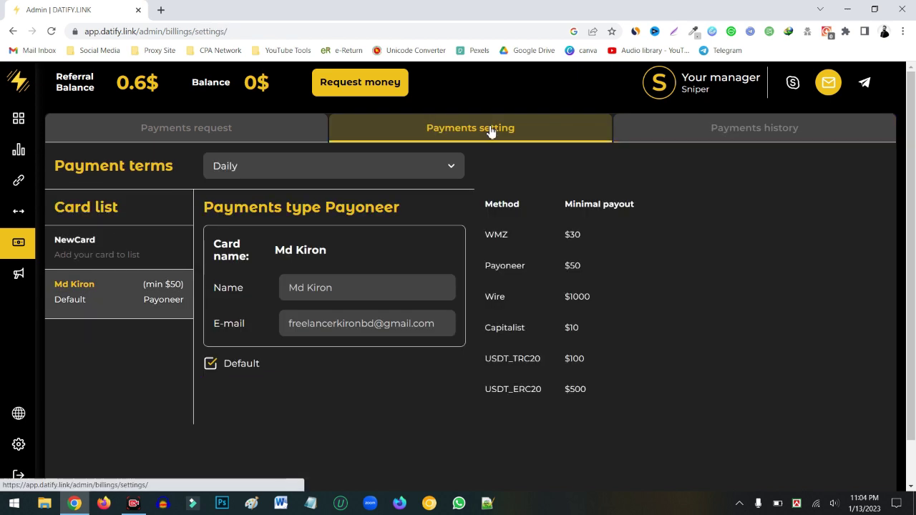
Open Payments request, set the balance type to Referral with the saved Payoneer card (min $50) as method, and send the request
{"action": "left_click", "coordinate": [217, 133]}
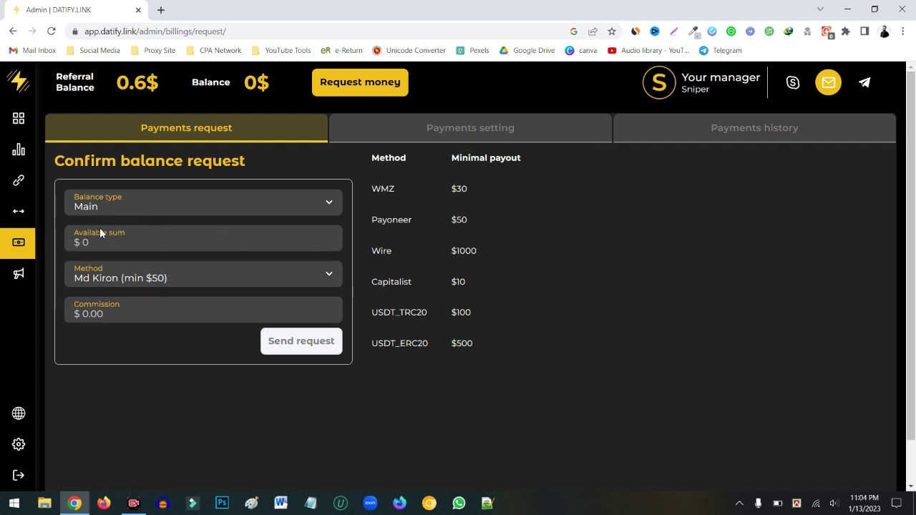
{"action": "left_click", "coordinate": [155, 211]}
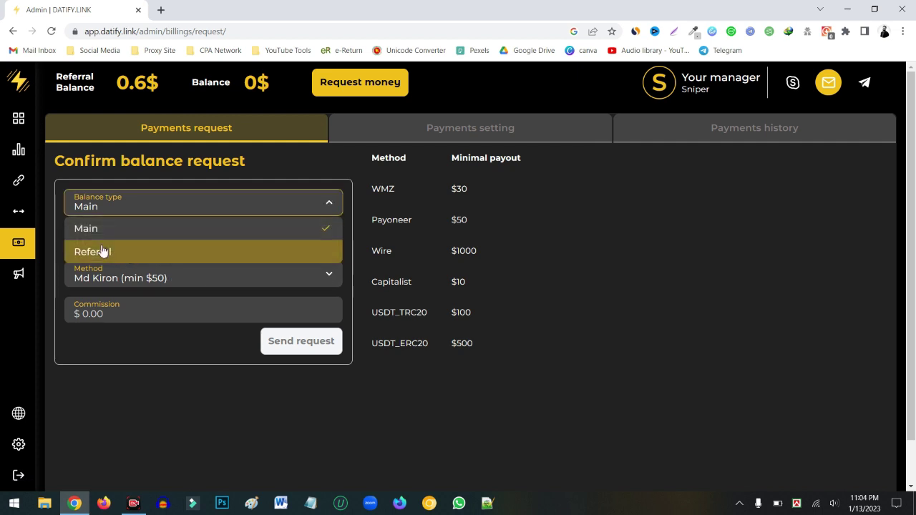
{"action": "left_click", "coordinate": [180, 229]}
{"action": "left_click", "coordinate": [133, 210]}
{"action": "left_click", "coordinate": [107, 253]}
{"action": "left_click", "coordinate": [159, 282]}
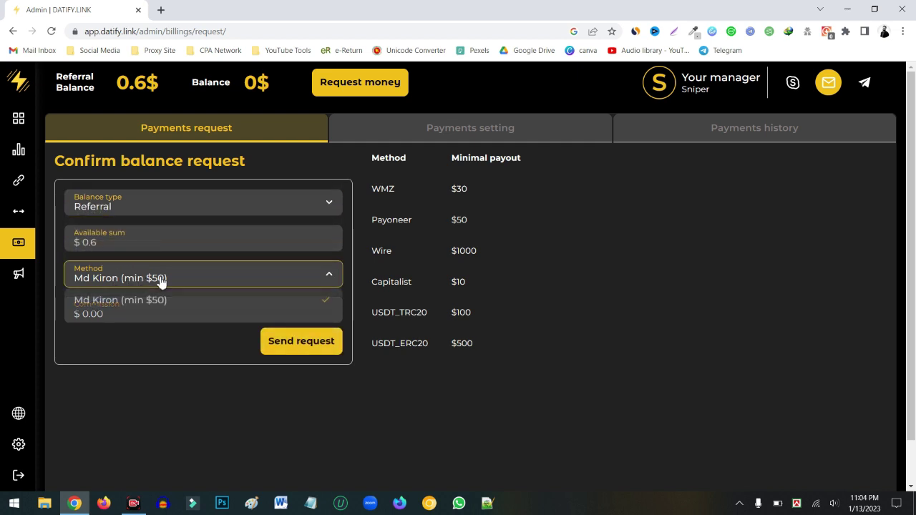
{"action": "left_click", "coordinate": [147, 301]}
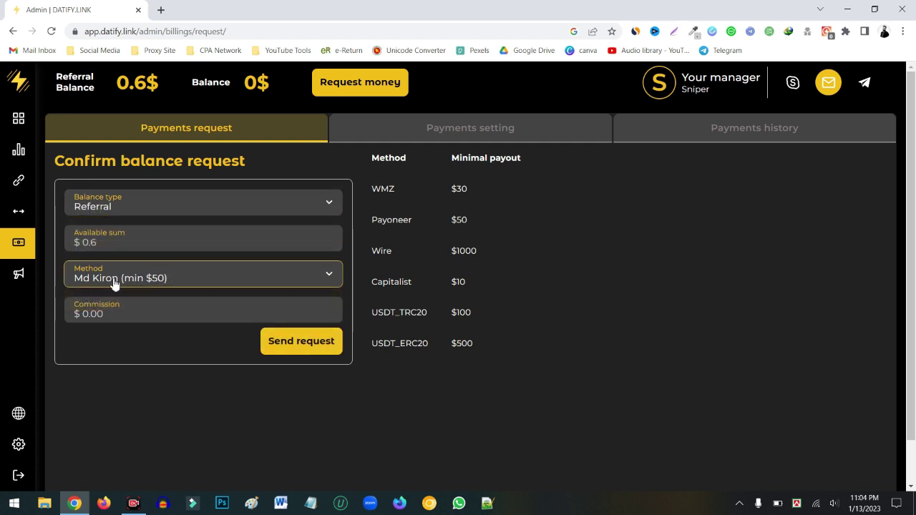
{"action": "left_click", "coordinate": [281, 346]}
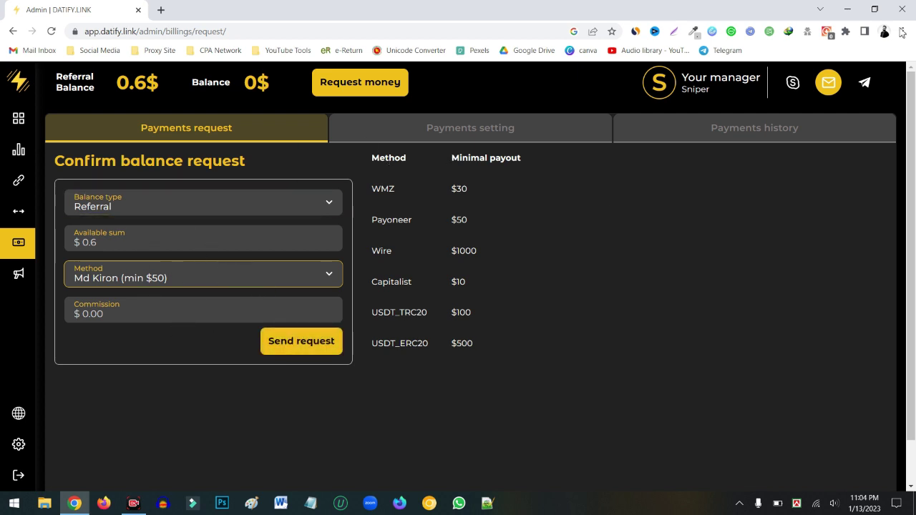
Open the Smartlinks page and enter "Adult Dating" as the name of a new custom smartlink
{"action": "mouse_move", "coordinate": [14, 183]}
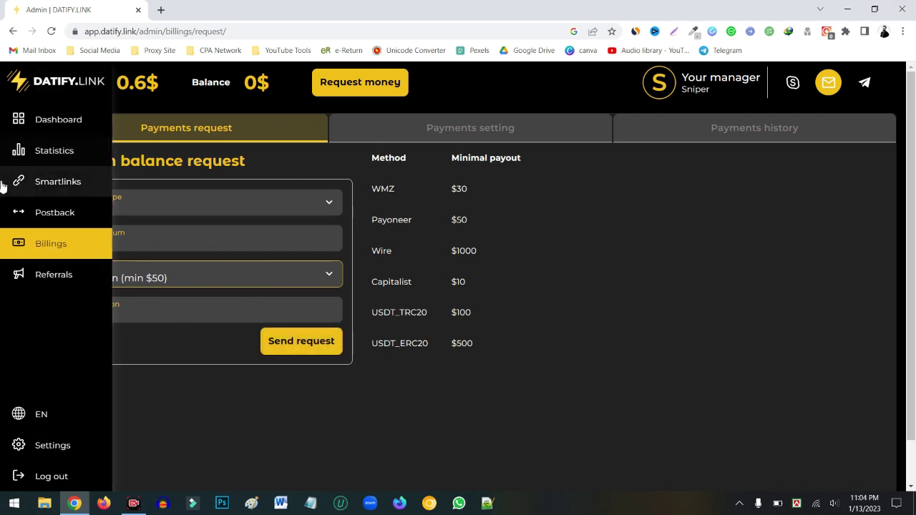
{"action": "left_click", "coordinate": [45, 181]}
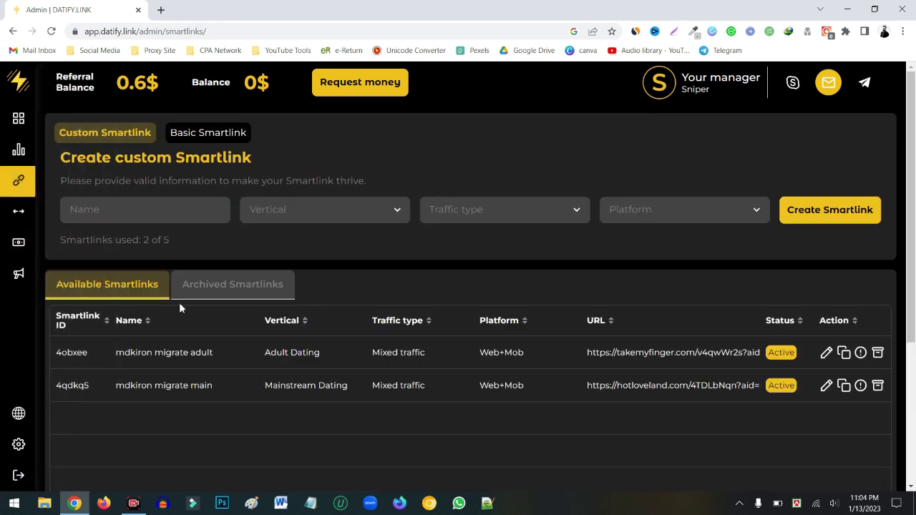
{"action": "scroll", "coordinate": [168, 286], "scroll_direction": "down", "scroll_amount": 1}
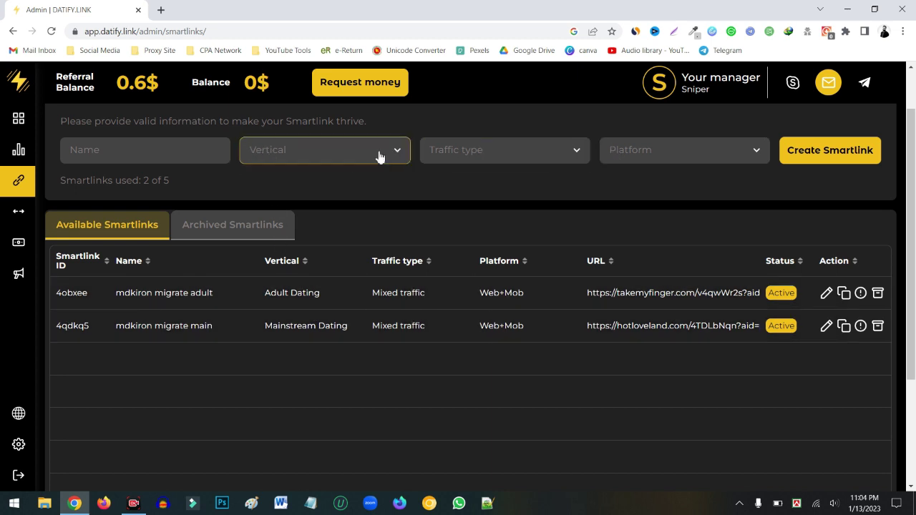
{"action": "left_click", "coordinate": [199, 150]}
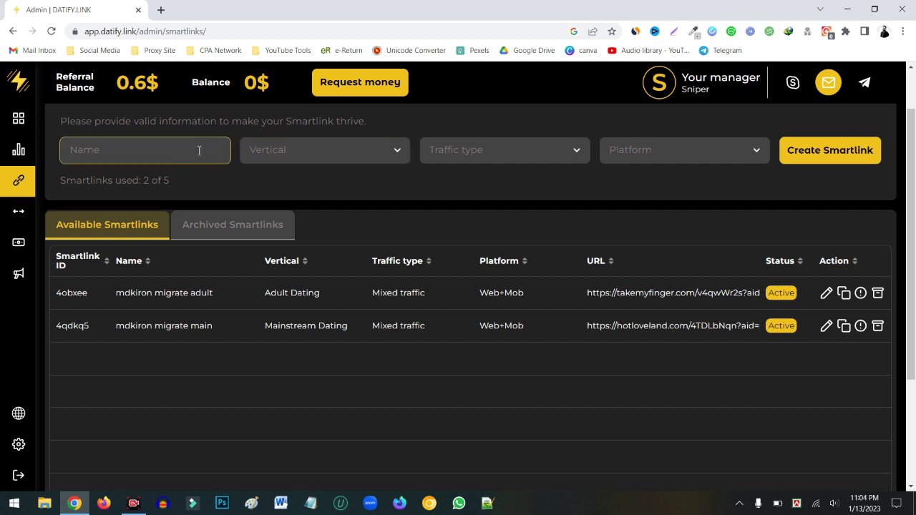
{"action": "left_click", "coordinate": [116, 150]}
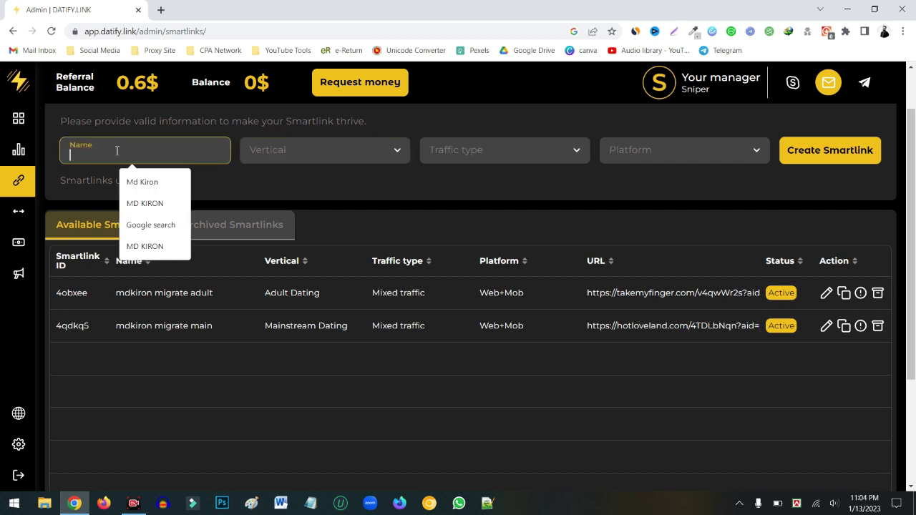
{"action": "type", "text": "Adult Dating"}
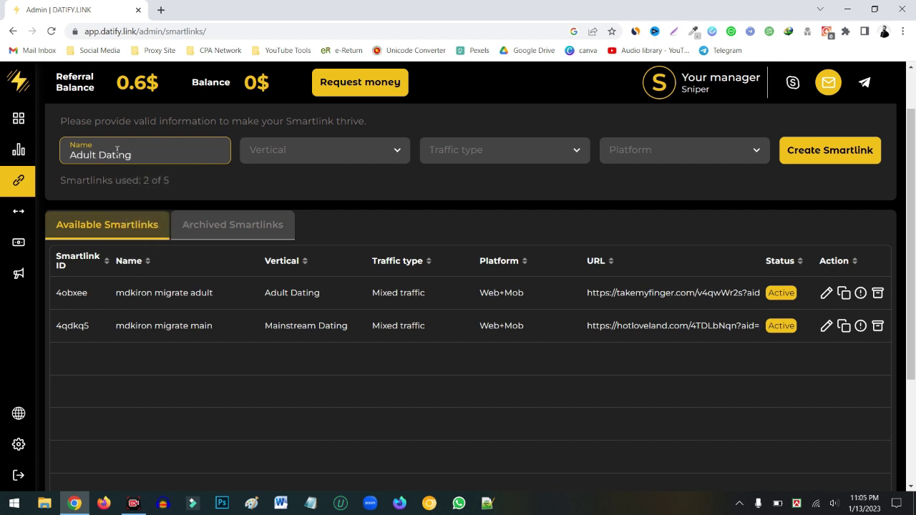
{"action": "left_click_drag", "start_coordinate": [137, 155], "coordinate": [76, 154]}
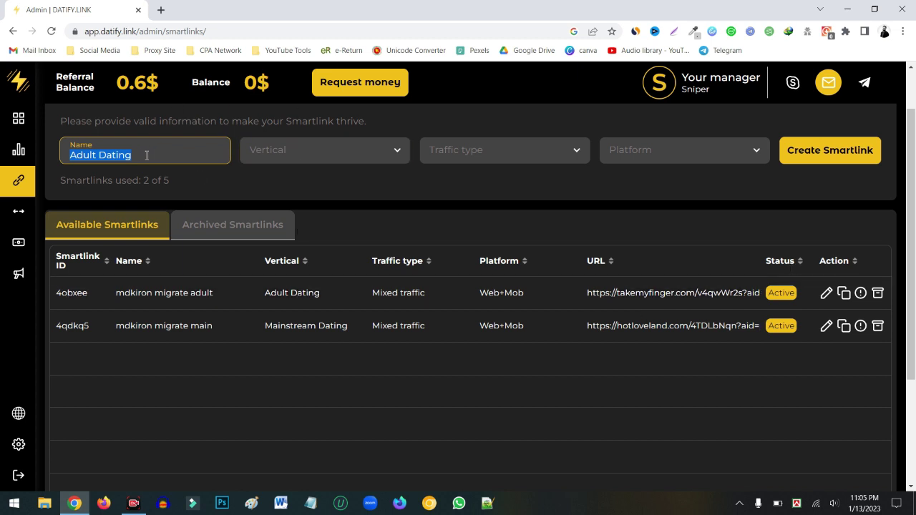
Set the new smartlink's vertical to Adult Dating and its traffic type to Mixed traffic
{"action": "left_click", "coordinate": [396, 156]}
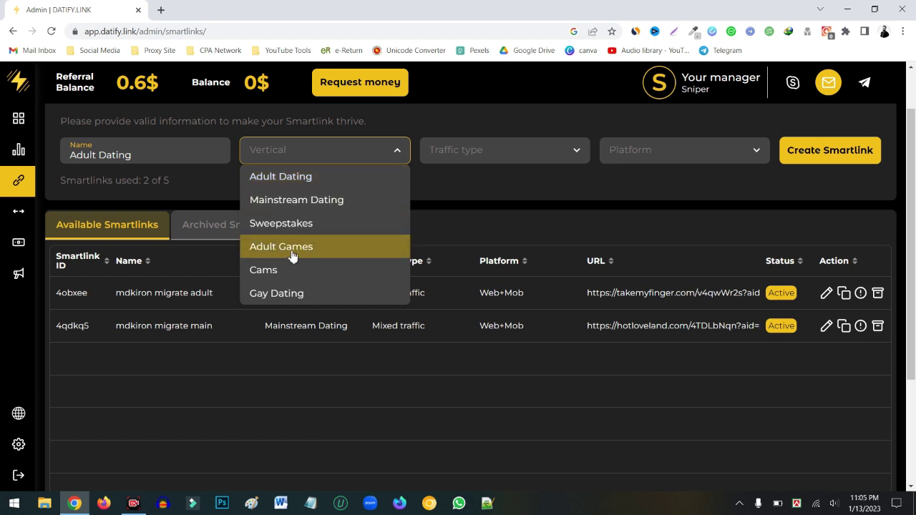
{"action": "left_click", "coordinate": [302, 178]}
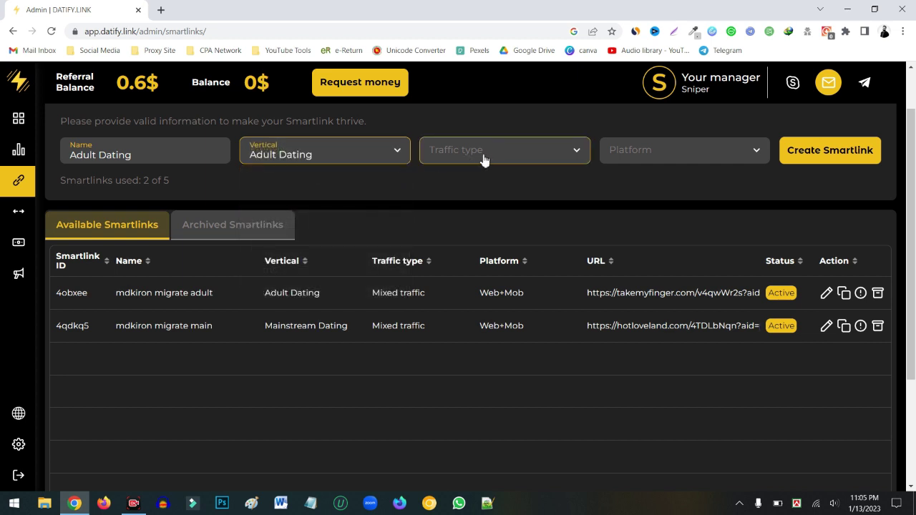
{"action": "left_click", "coordinate": [520, 156]}
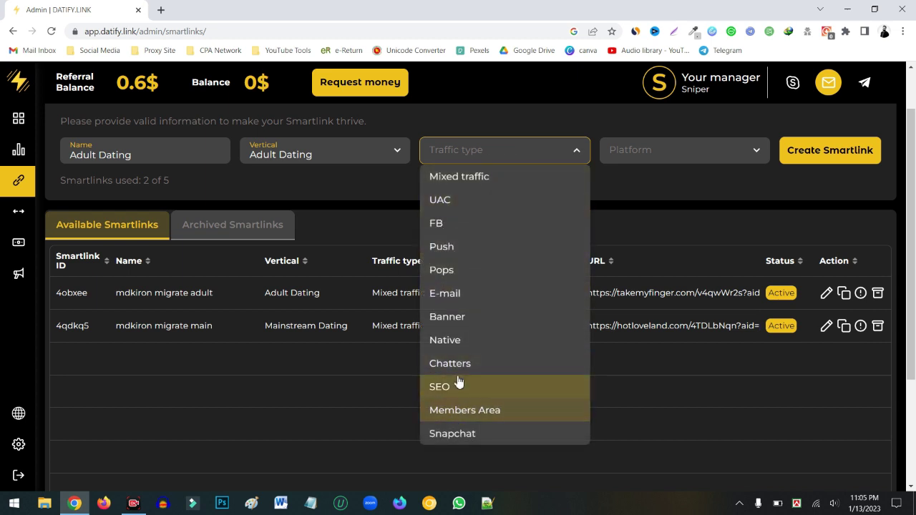
{"action": "scroll", "coordinate": [460, 247], "scroll_direction": "up", "scroll_amount": 1}
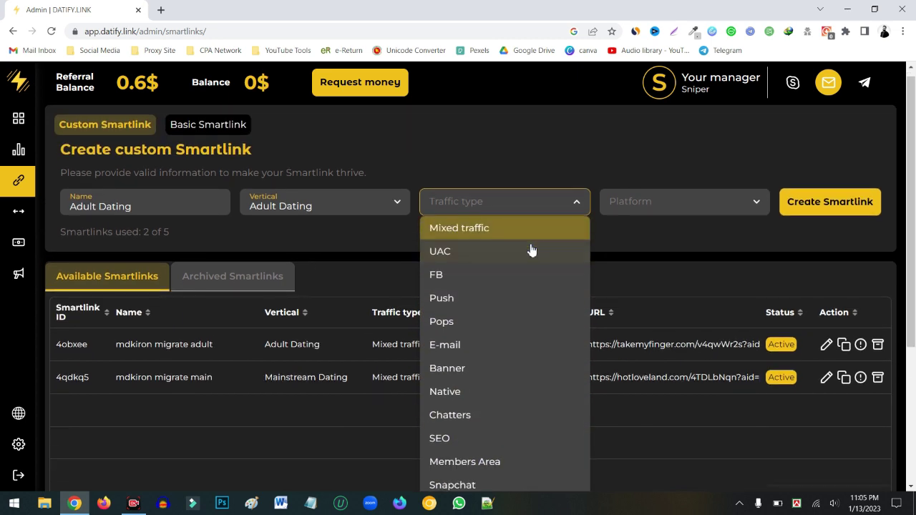
{"action": "scroll", "coordinate": [532, 250], "scroll_direction": "down", "scroll_amount": 2}
{"action": "scroll", "coordinate": [507, 213], "scroll_direction": "up", "scroll_amount": 1}
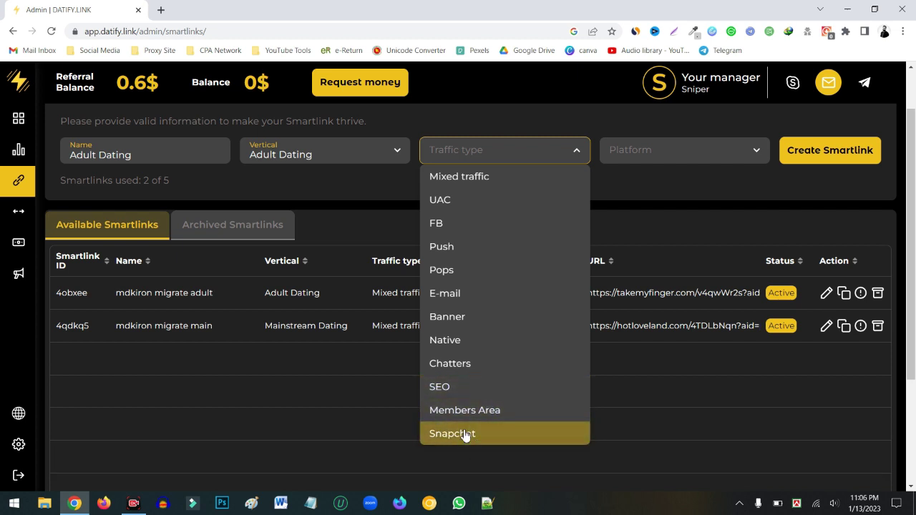
{"action": "left_click", "coordinate": [458, 177]}
Set the platform to Web+Mob and create the custom smartlink
{"action": "left_click", "coordinate": [684, 161]}
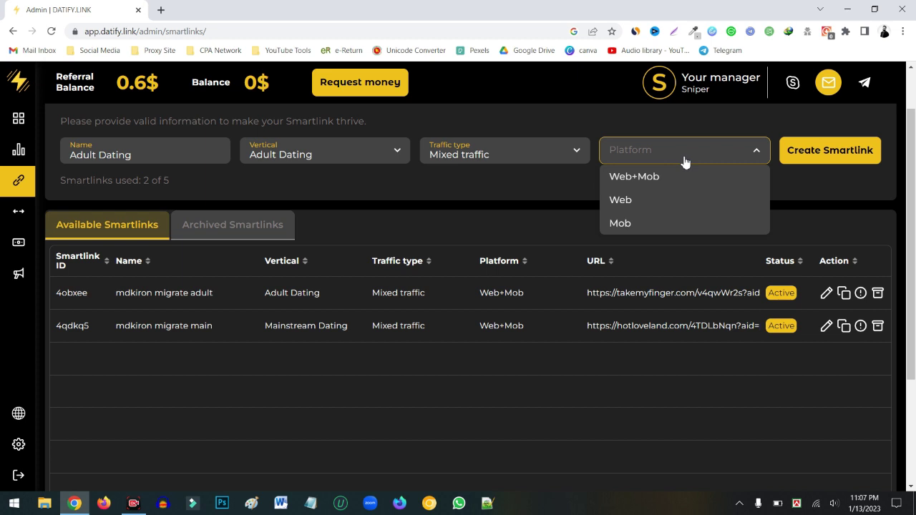
{"action": "left_click", "coordinate": [640, 176]}
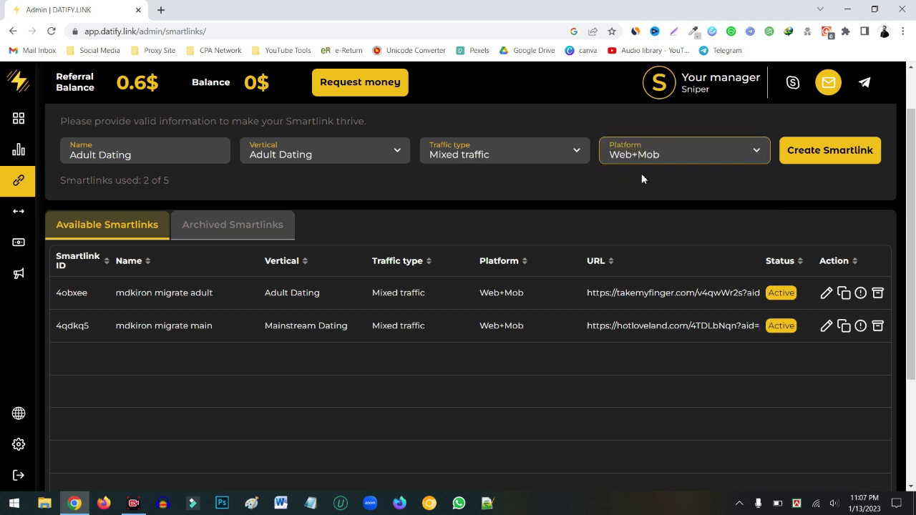
{"action": "left_click", "coordinate": [839, 155]}
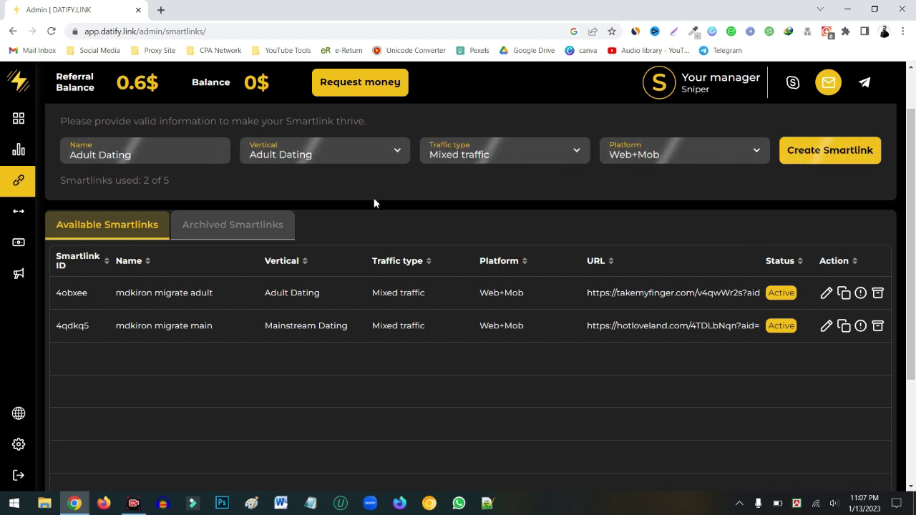
{"action": "left_click", "coordinate": [820, 152]}
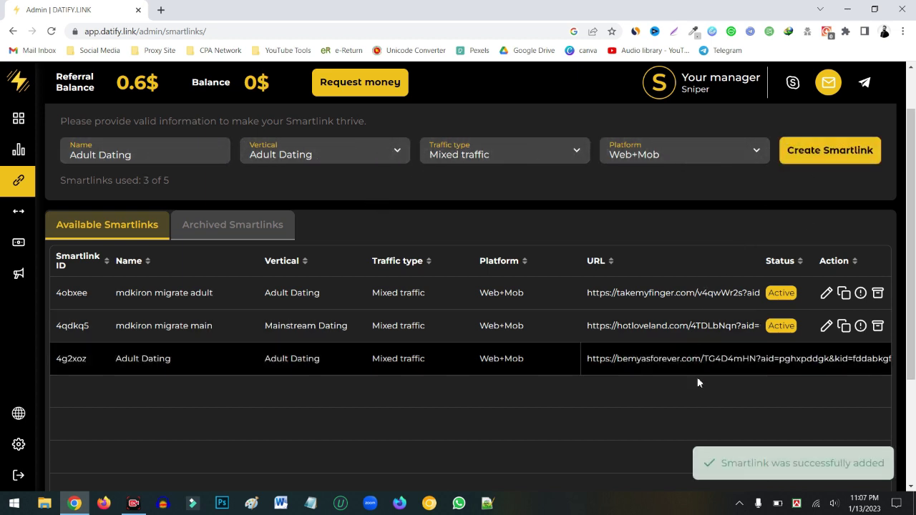
Check the status of the new Adult Dating smartlink in the list of available smartlinks
{"action": "scroll", "coordinate": [155, 397], "scroll_direction": "down", "scroll_amount": 2}
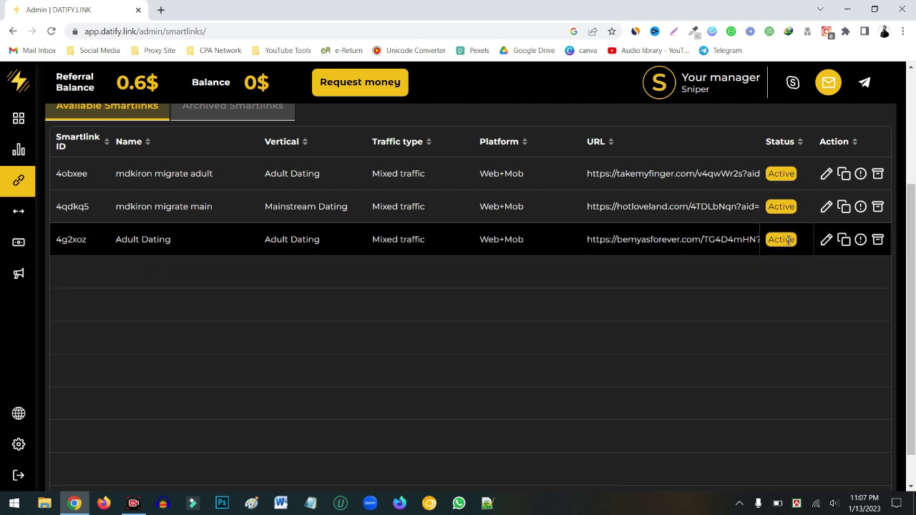
{"action": "left_click_drag", "start_coordinate": [796, 241], "coordinate": [780, 239]}
{"action": "left_click", "coordinate": [784, 241]}
{"action": "scroll", "coordinate": [822, 123], "scroll_direction": "up", "scroll_amount": 3}
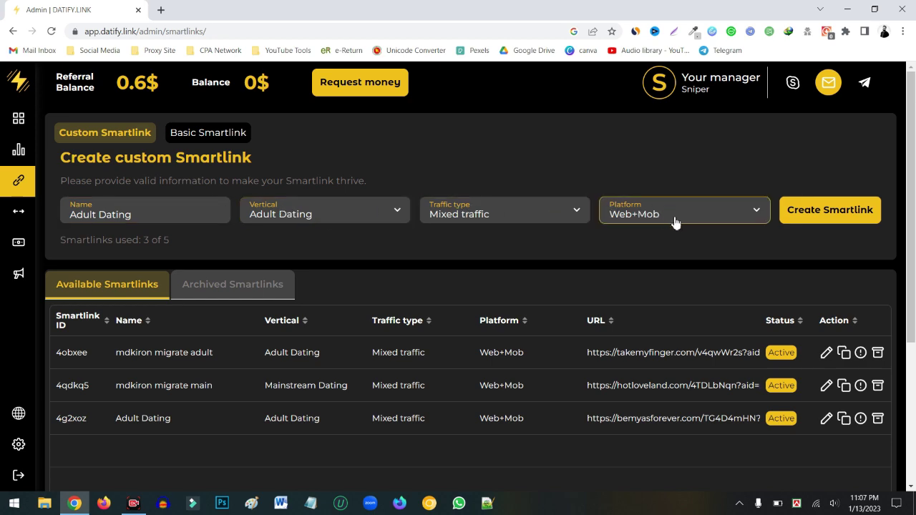
{"action": "scroll", "coordinate": [838, 255], "scroll_direction": "down", "scroll_amount": 3}
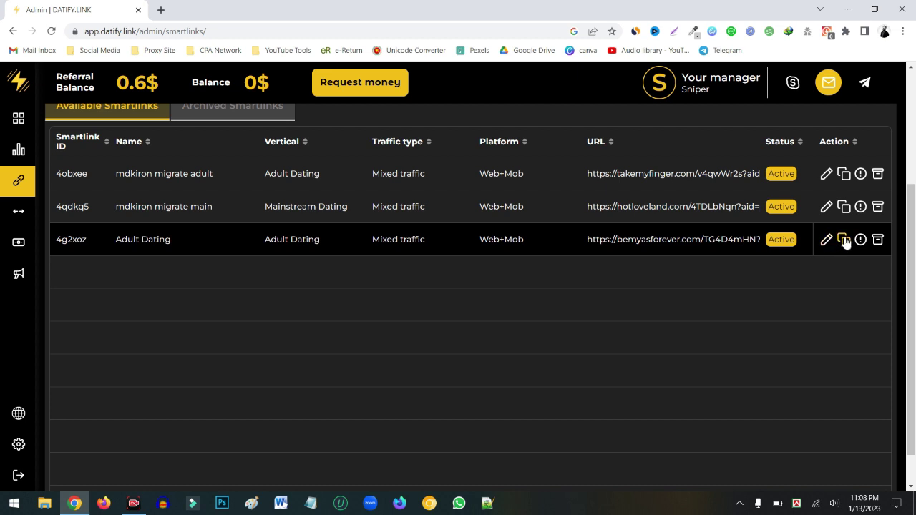
Copy the Adult Dating smartlink's URL and paste it into a blank Notepad document
{"action": "left_click", "coordinate": [845, 241]}
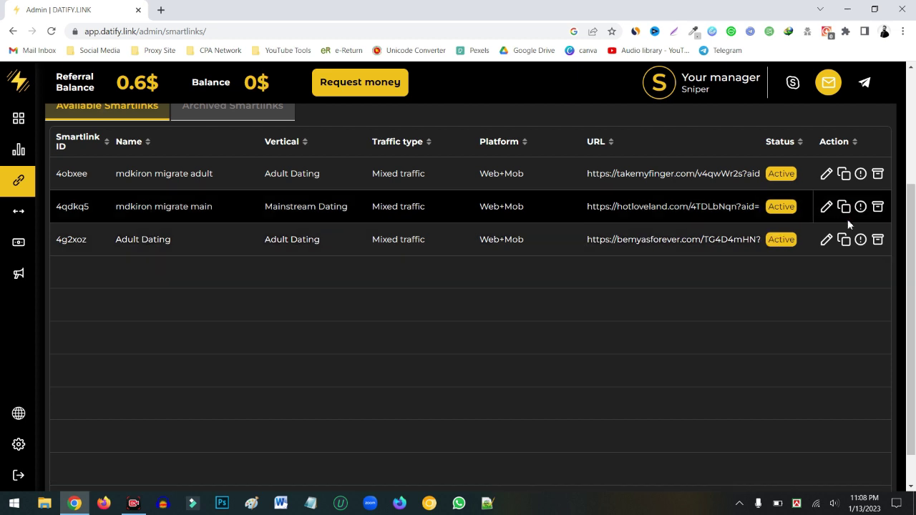
{"action": "left_click", "coordinate": [313, 504]}
{"action": "key", "text": "ctrl+v"}
Examine the full smartlink URL pasted in Notepad
{"action": "left_click_drag", "start_coordinate": [390, 132], "coordinate": [79, 139]}
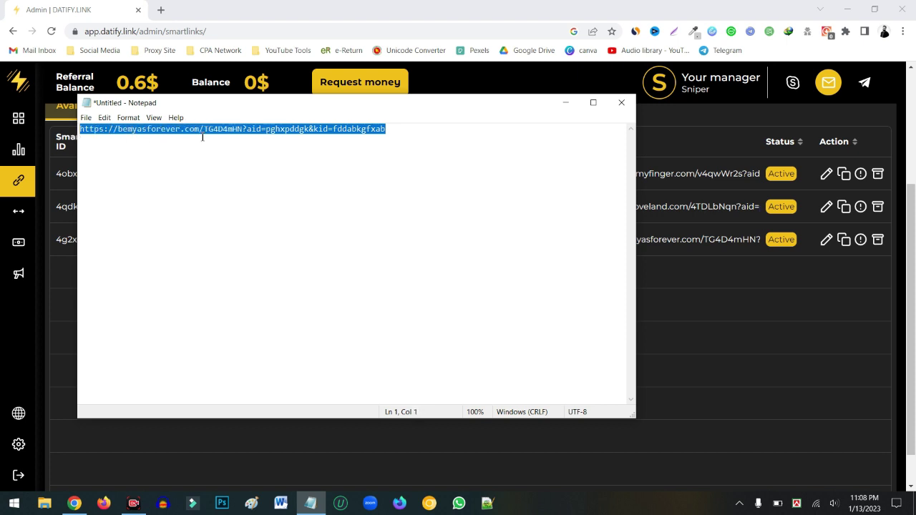
{"action": "left_click", "coordinate": [403, 132]}
{"action": "left_click_drag", "start_coordinate": [399, 133], "coordinate": [252, 127]}
{"action": "left_click_drag", "start_coordinate": [119, 127], "coordinate": [392, 128]}
{"action": "left_click", "coordinate": [397, 132]}
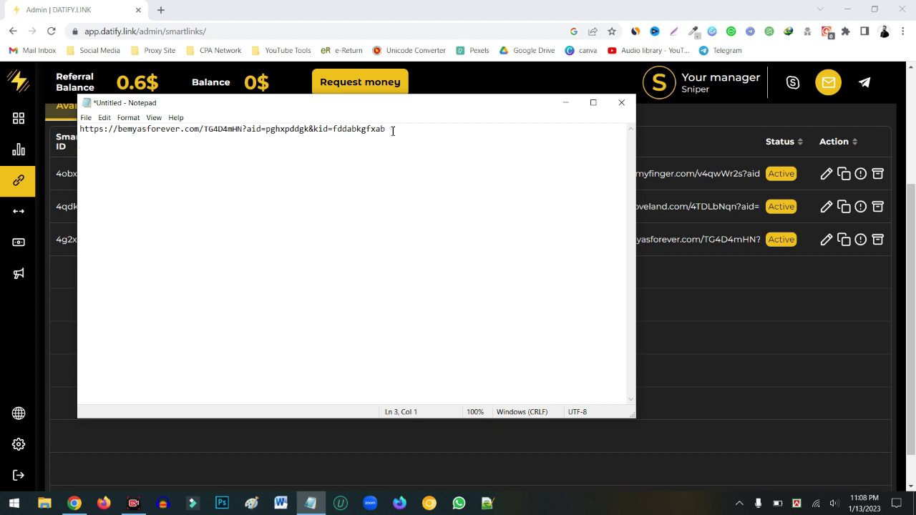
{"action": "left_click_drag", "start_coordinate": [385, 129], "coordinate": [77, 130]}
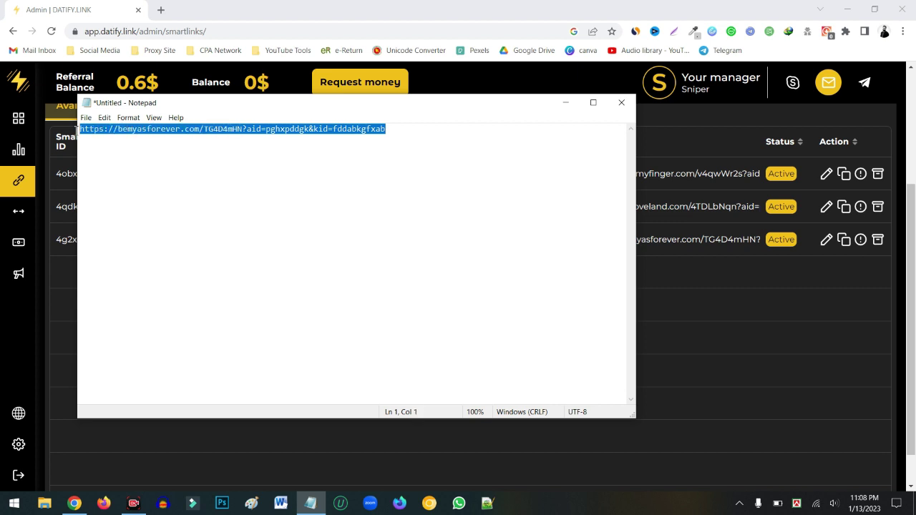
{"action": "left_click", "coordinate": [217, 177]}
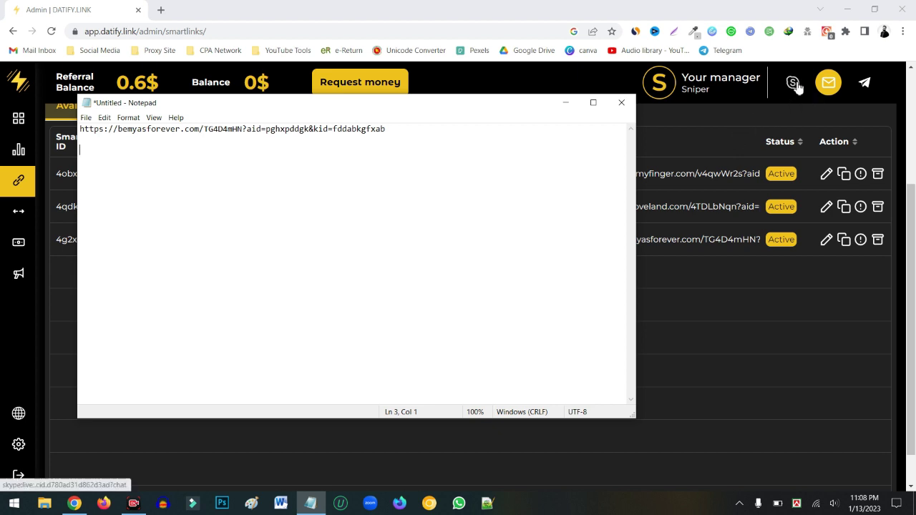
{"action": "left_click_drag", "start_coordinate": [435, 139], "coordinate": [81, 136]}
{"action": "left_click", "coordinate": [142, 130]}
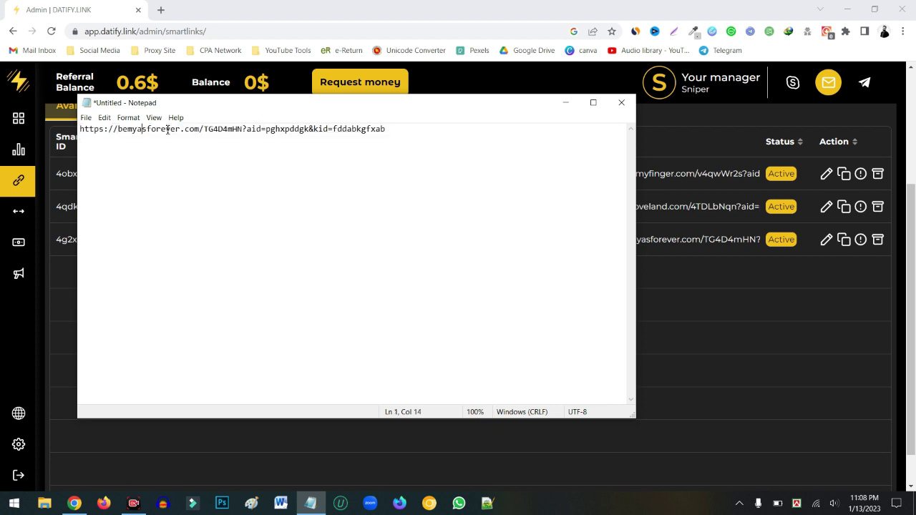
{"action": "left_click_drag", "start_coordinate": [392, 129], "coordinate": [86, 132]}
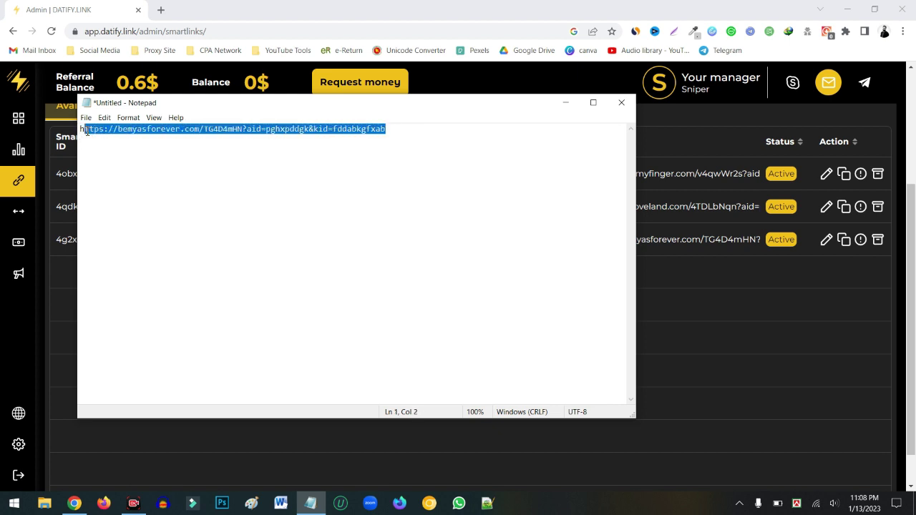
{"action": "left_click", "coordinate": [404, 132]}
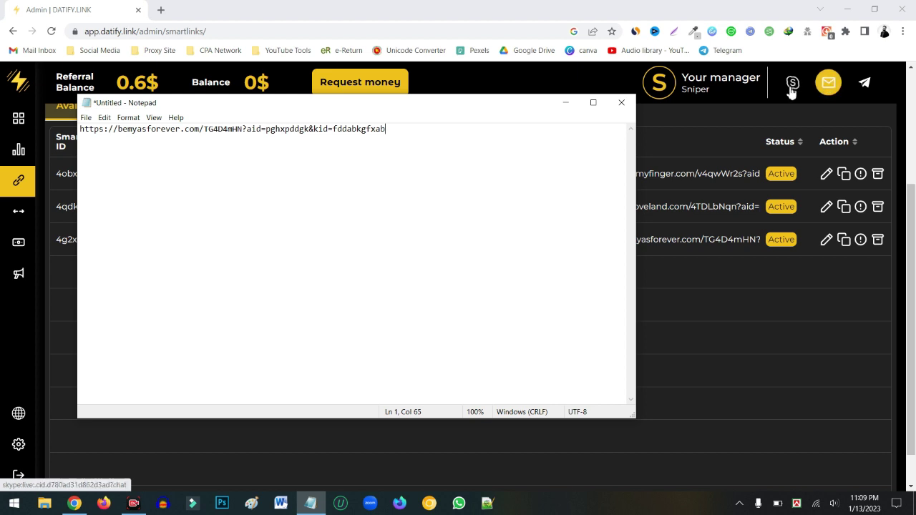
Return to the Smartlinks page and open the manager's e-mail and Skype contact links, always allowing app.datify.link to open Skype links
{"action": "left_click", "coordinate": [828, 83]}
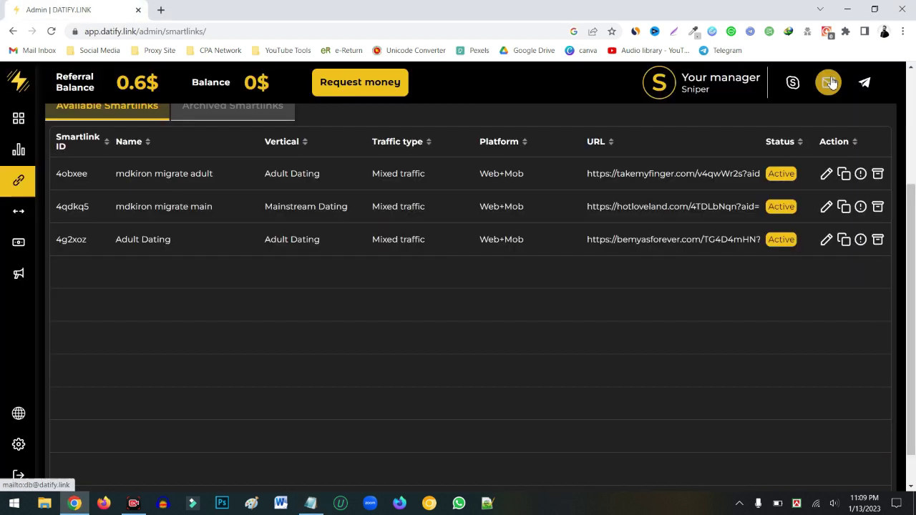
{"action": "left_click", "coordinate": [496, 89]}
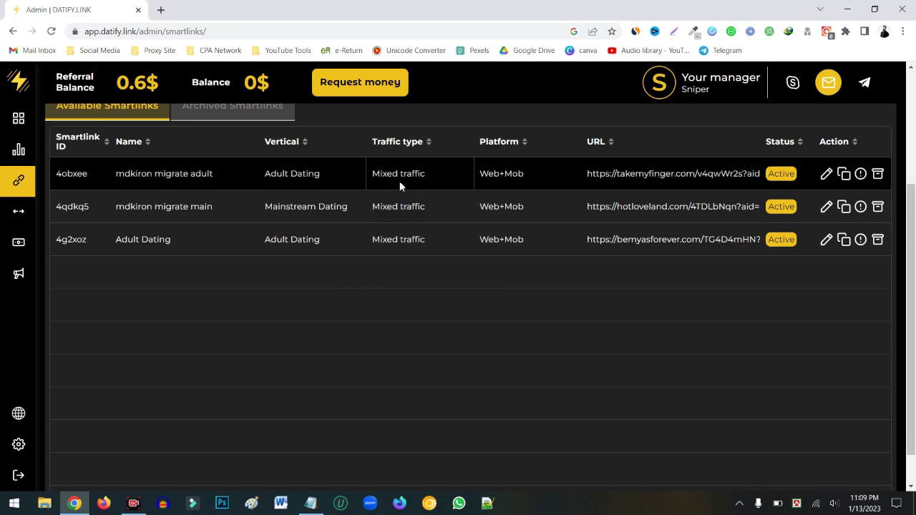
{"action": "left_click", "coordinate": [792, 83]}
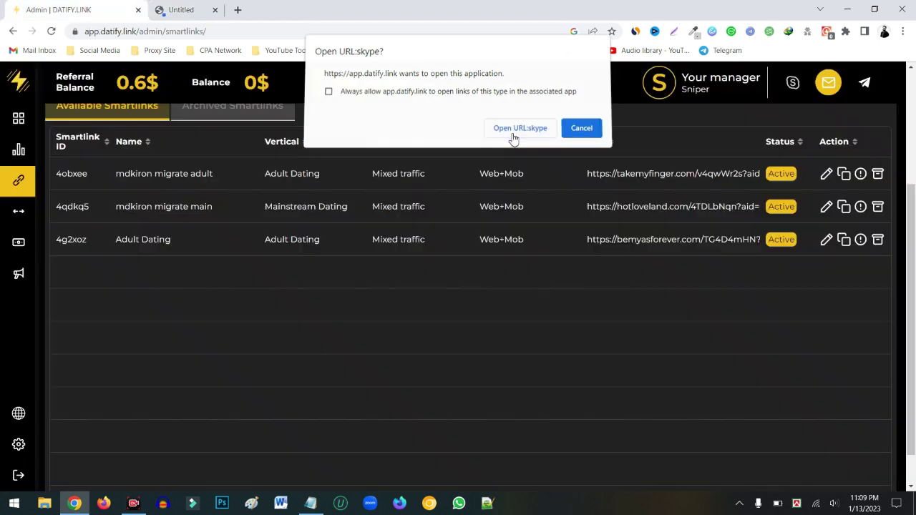
{"action": "left_click", "coordinate": [513, 140]}
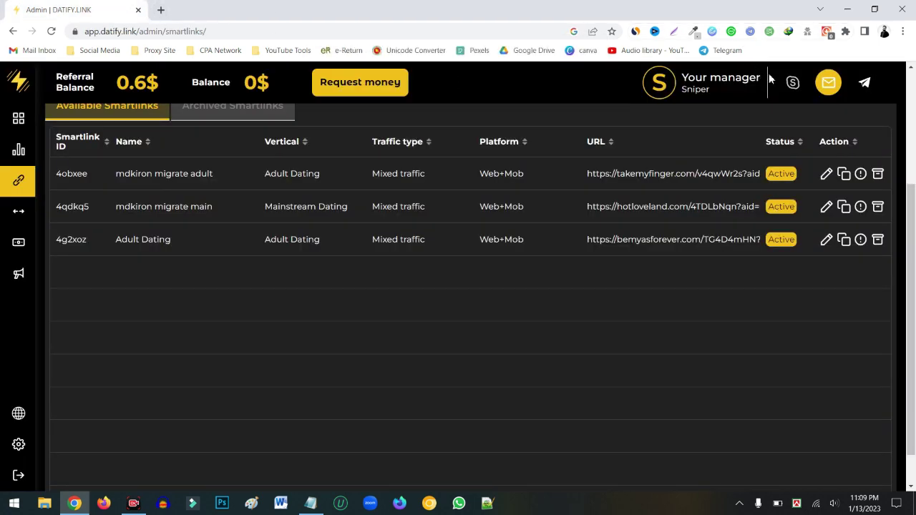
{"action": "left_click", "coordinate": [791, 82]}
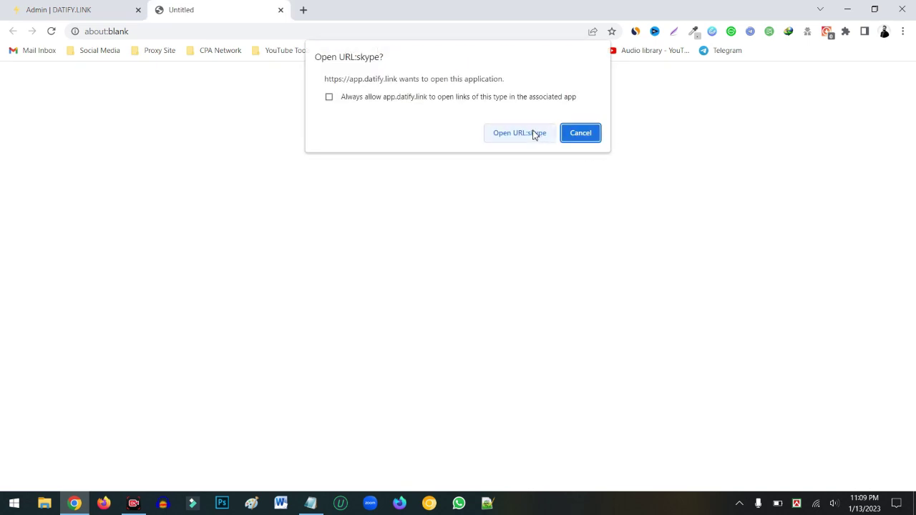
{"action": "left_click", "coordinate": [329, 97]}
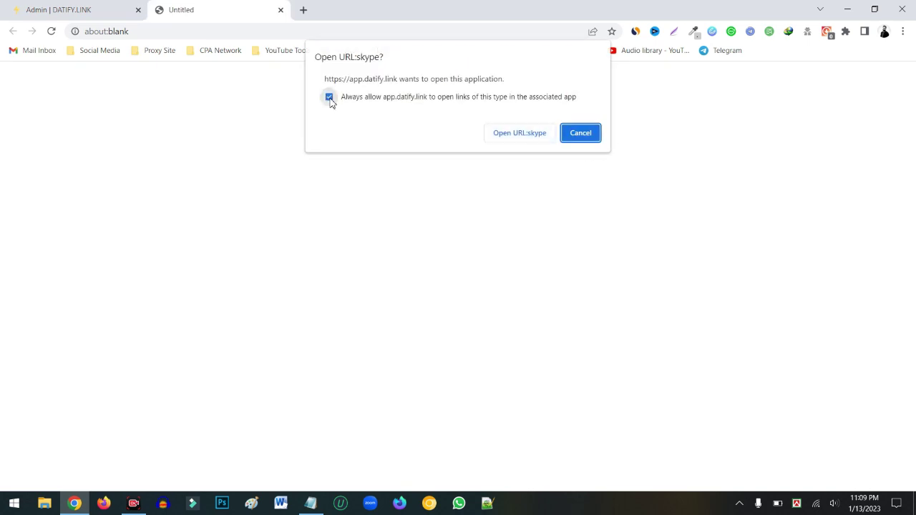
{"action": "left_click", "coordinate": [520, 135]}
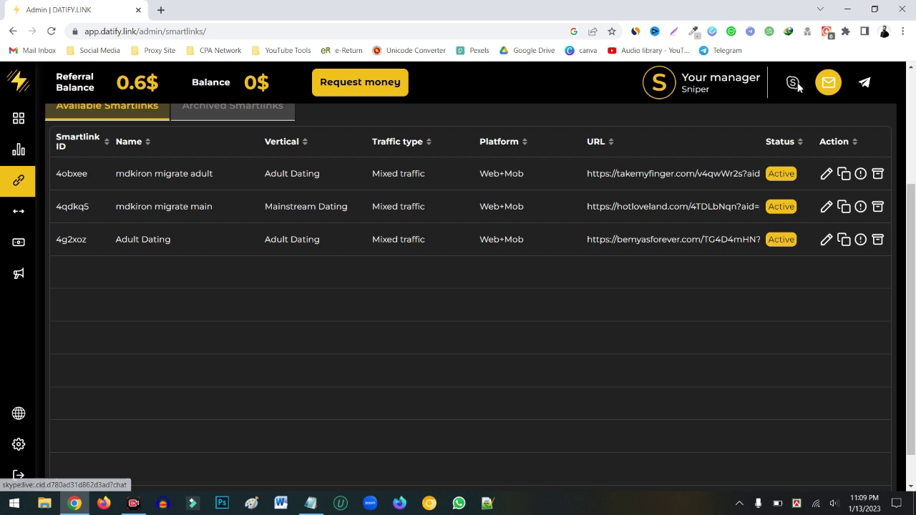
Look through the Social Media bookmarks from a new browser tab and return to the Datify.Link page
{"action": "left_click", "coordinate": [162, 10]}
{"action": "left_click", "coordinate": [104, 51]}
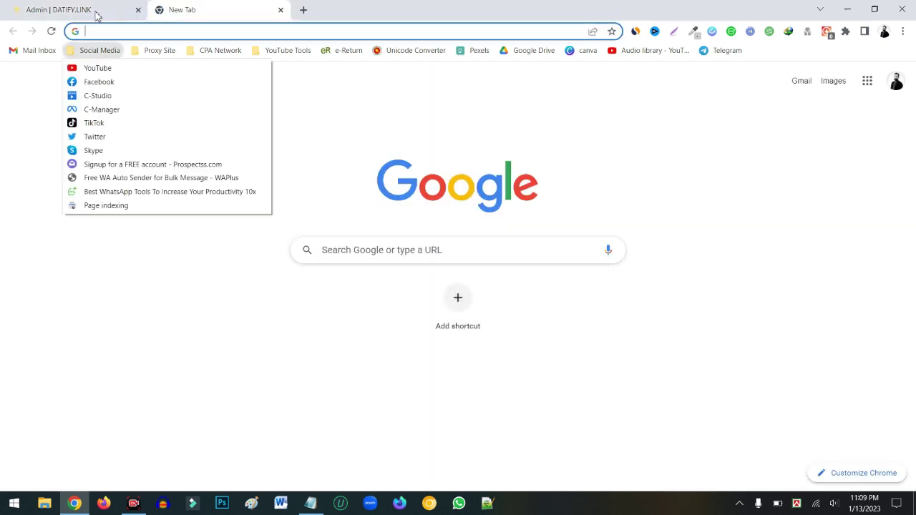
{"action": "left_click", "coordinate": [98, 15]}
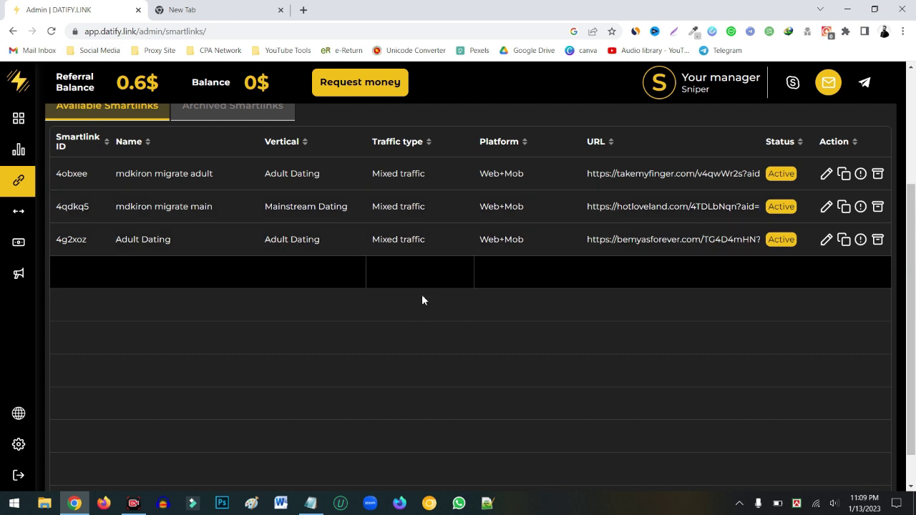